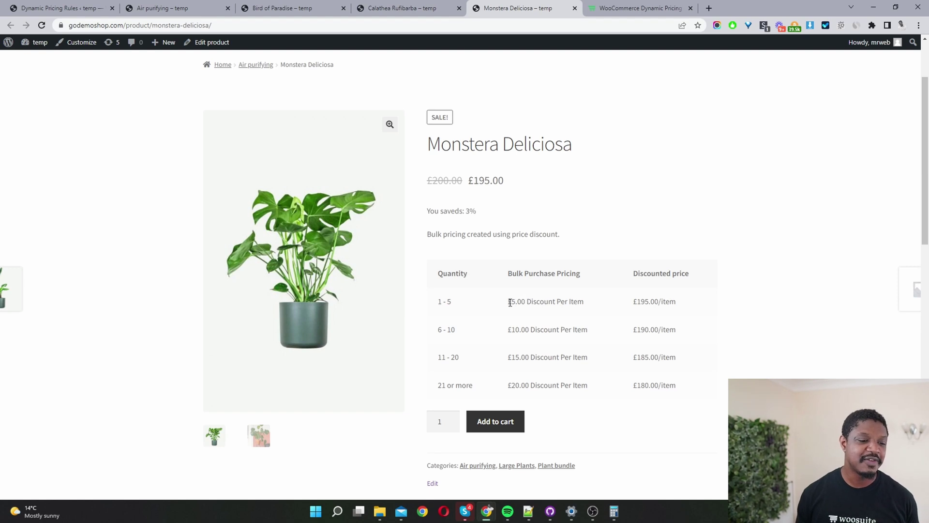
Compare pricing tables: Monstera £5.00 off at £195.00, Calathea 5%/7% tiers, Bird of Paradise per-item pricing.
left_click_drag(509, 303, 570, 300)
left_click_drag(637, 301, 674, 302)
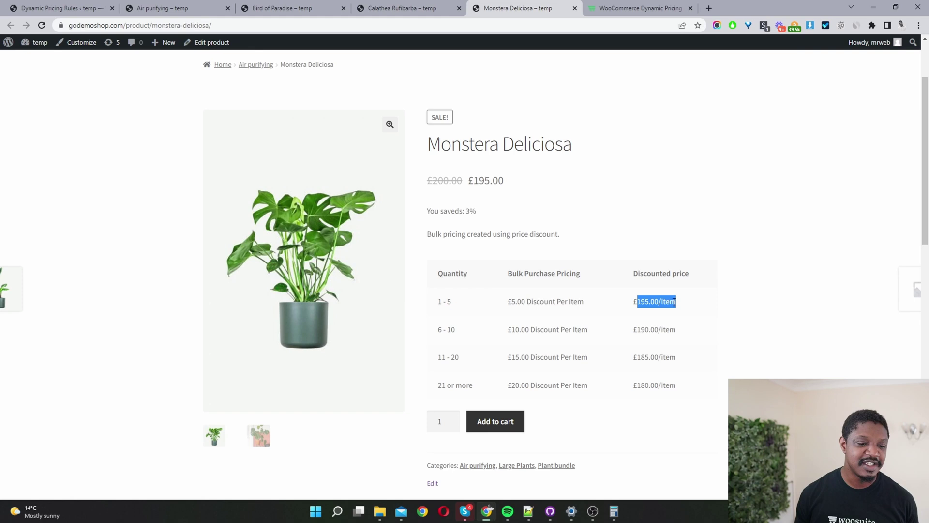
key("ctrl+shift+Tab")
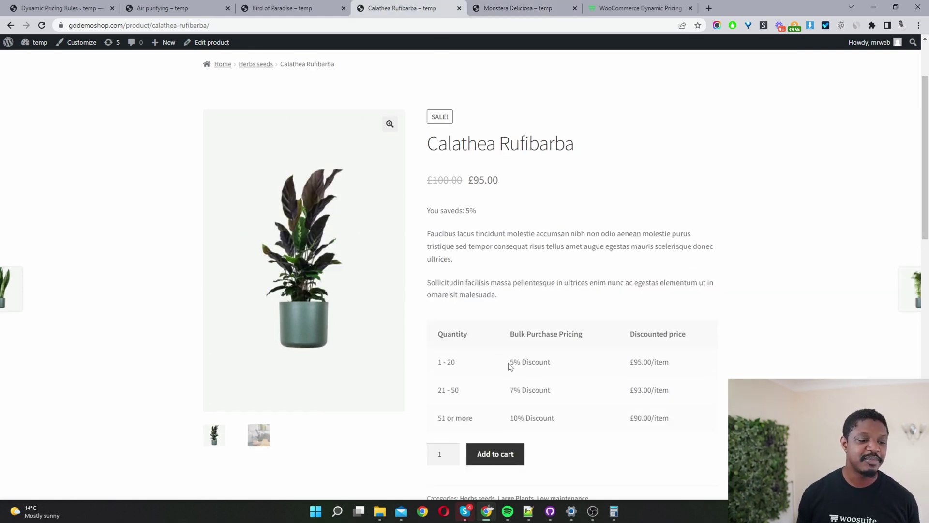
left_click_drag(511, 366, 554, 370)
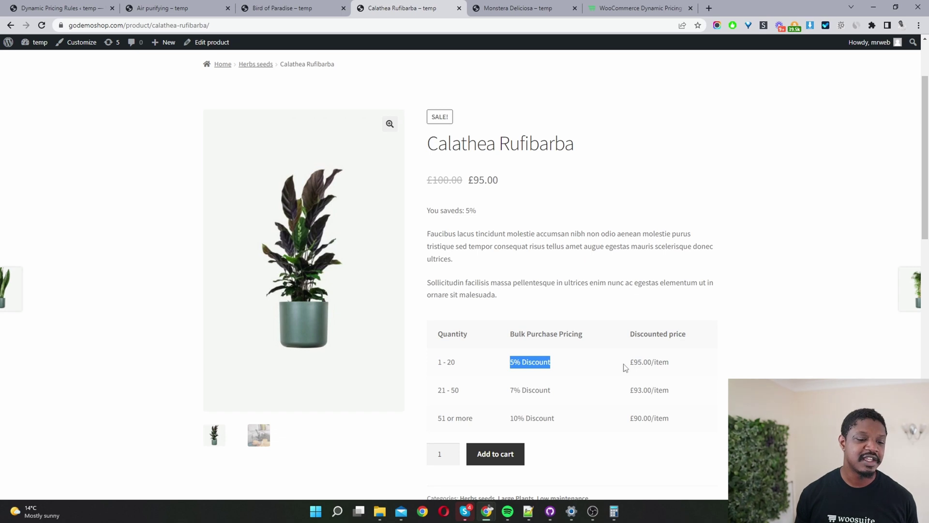
left_click_drag(625, 367, 667, 367)
left_click_drag(509, 390, 576, 397)
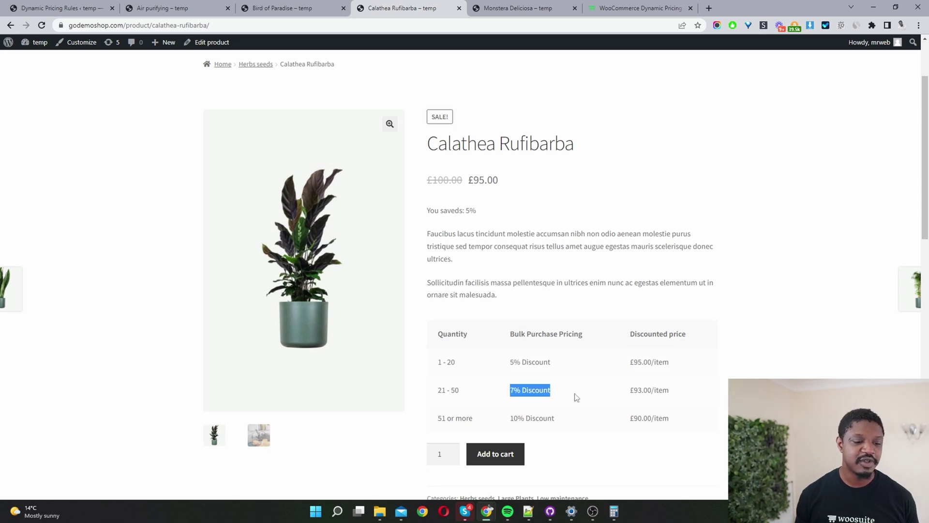
left_click(289, 9)
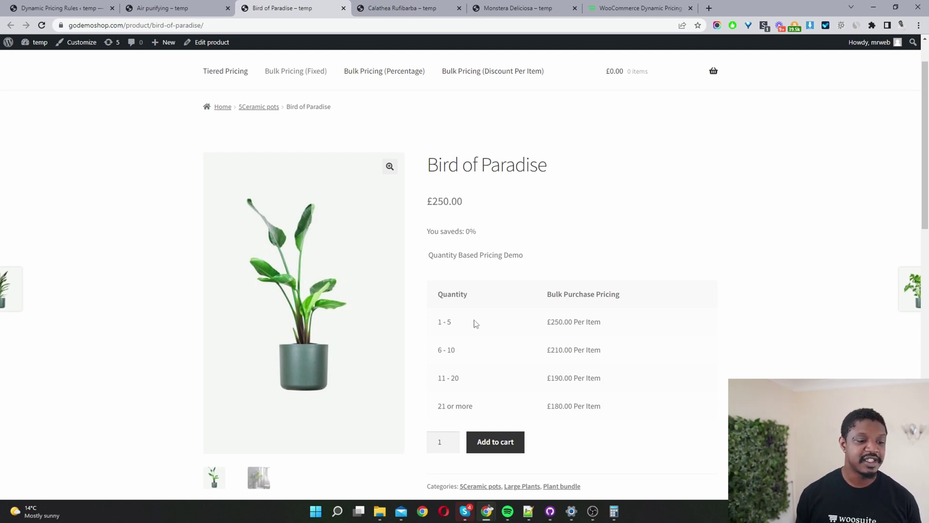
left_click_drag(473, 321, 440, 324)
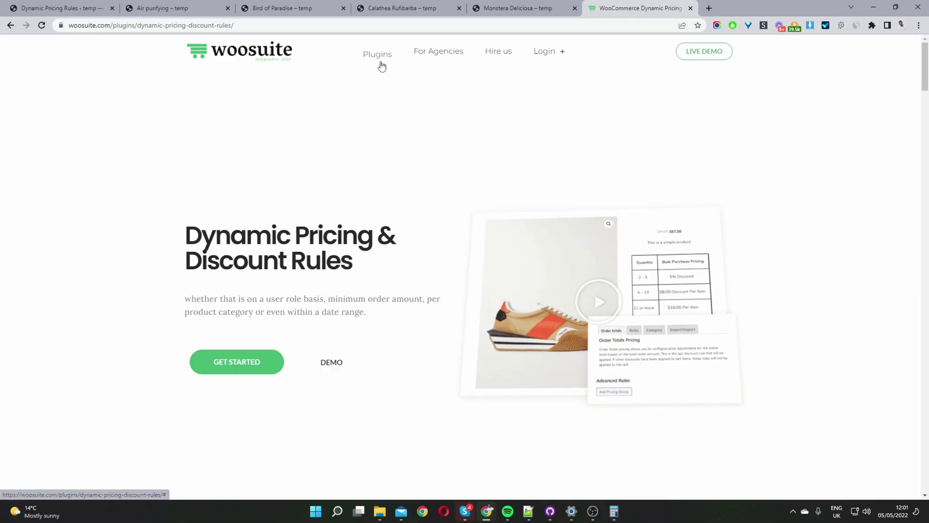
Highlight the Dynamic Pricing heading on the Woosuite plugin page.
left_click_drag(202, 233, 378, 243)
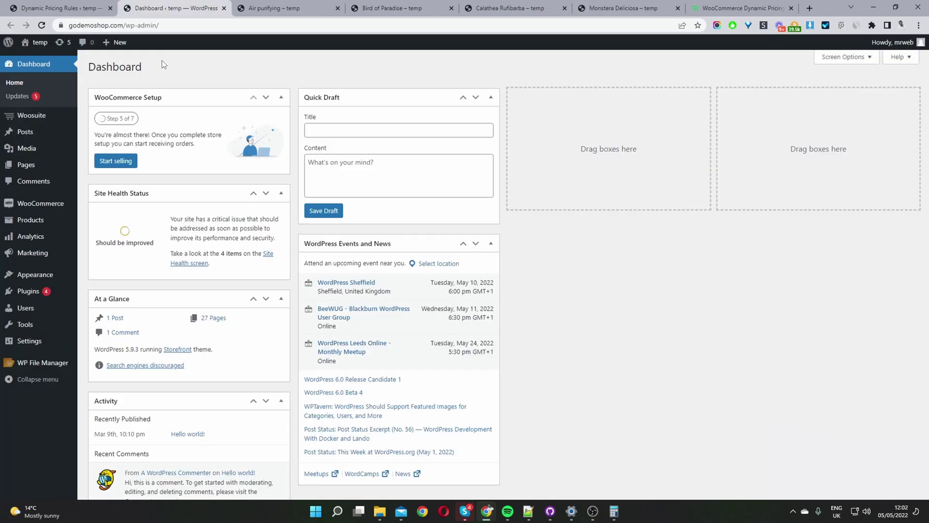
Open Woosuite's Dynamic Pricing Rules settings from the admin sidebar.
mouse_move(48, 293)
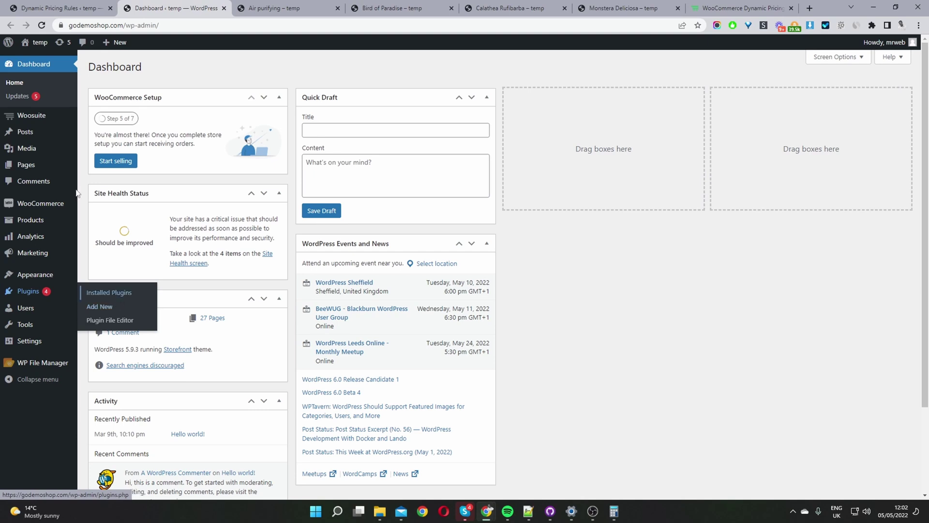
mouse_move(49, 118)
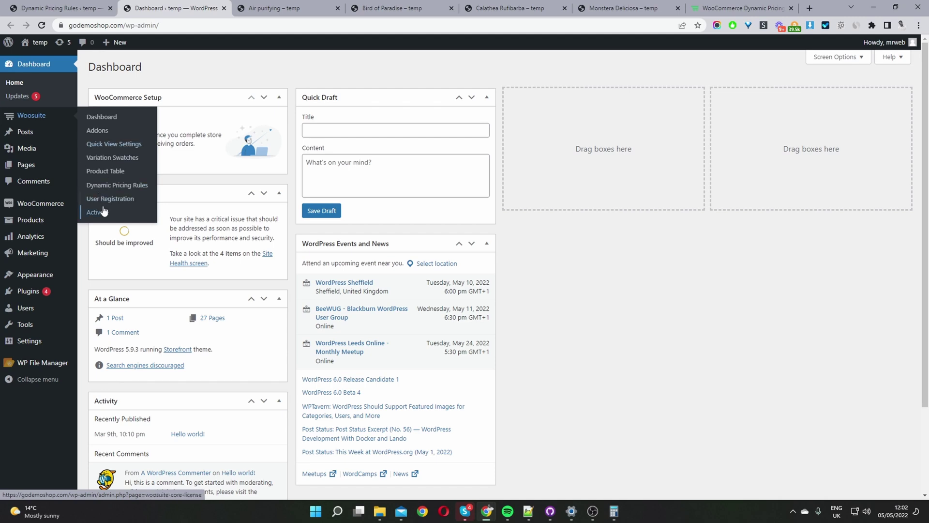
left_click(145, 186)
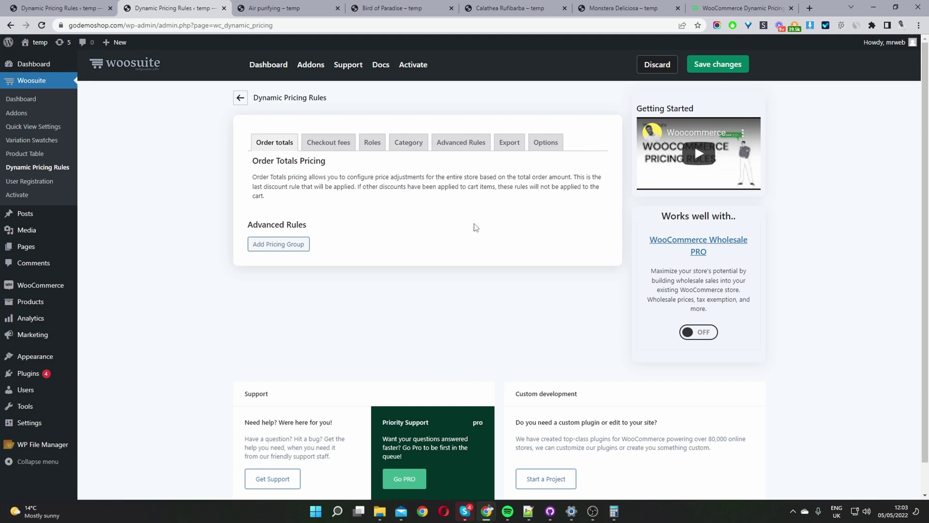
Open the Calathea Rufibarba product's editor in a new tab from the admin bar.
left_click(510, 5)
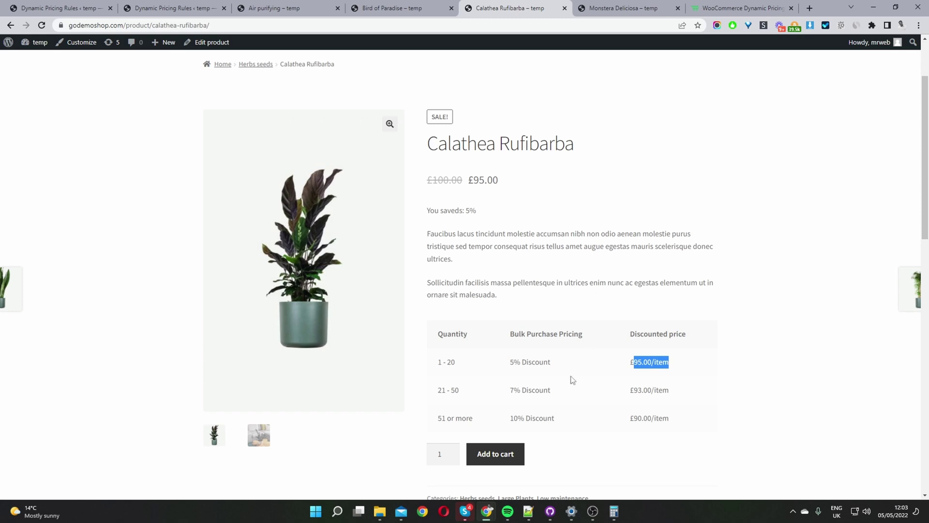
middle_click(208, 43)
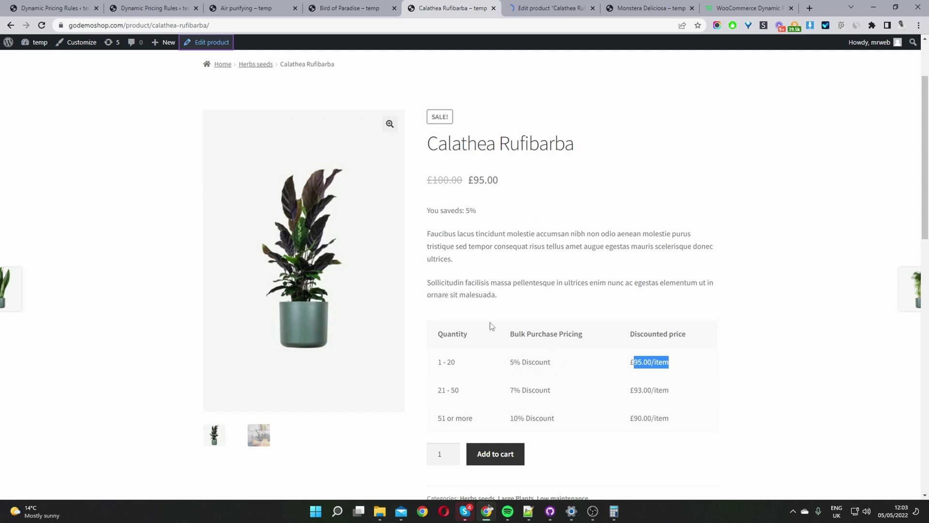
left_click(561, 8)
Show the product's Pricing Discount Rules, keeping Applies To set to Everyone.
scroll(526, 256, "down", 3)
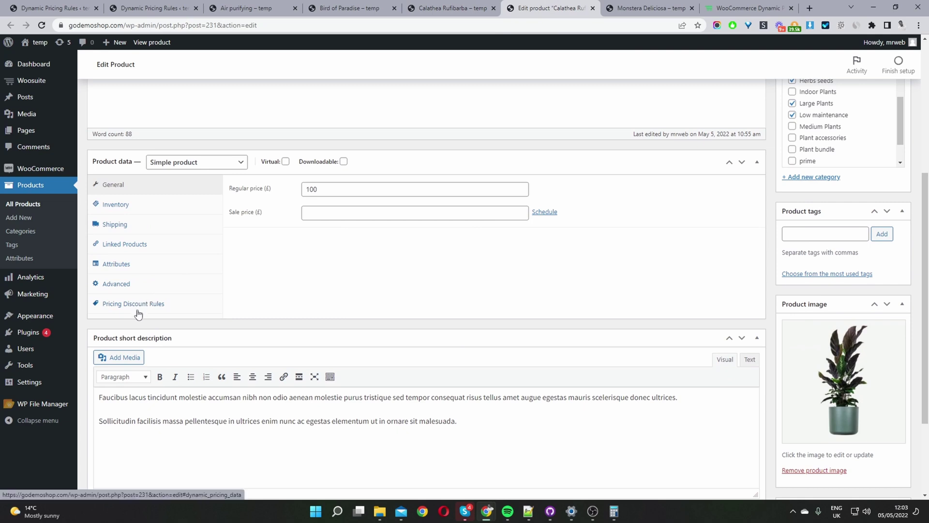
left_click(138, 305)
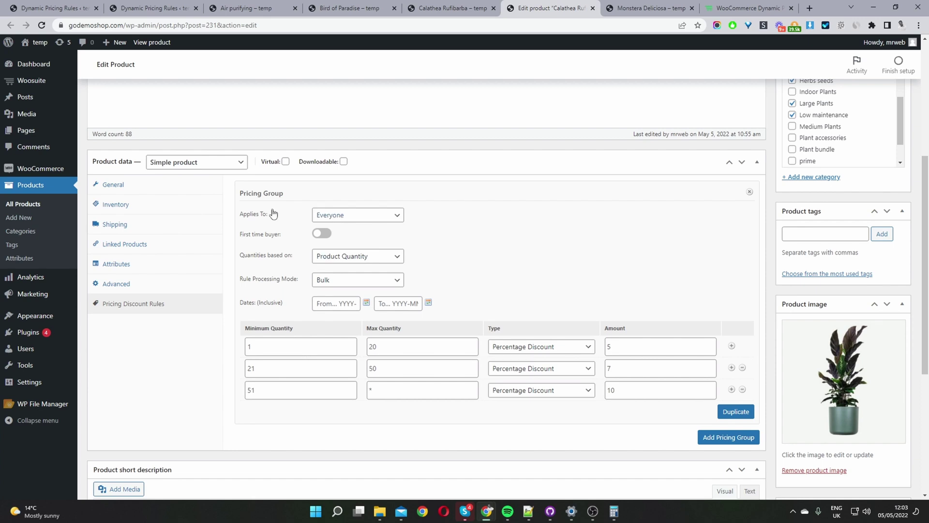
left_click_drag(274, 219, 245, 216)
left_click(331, 219)
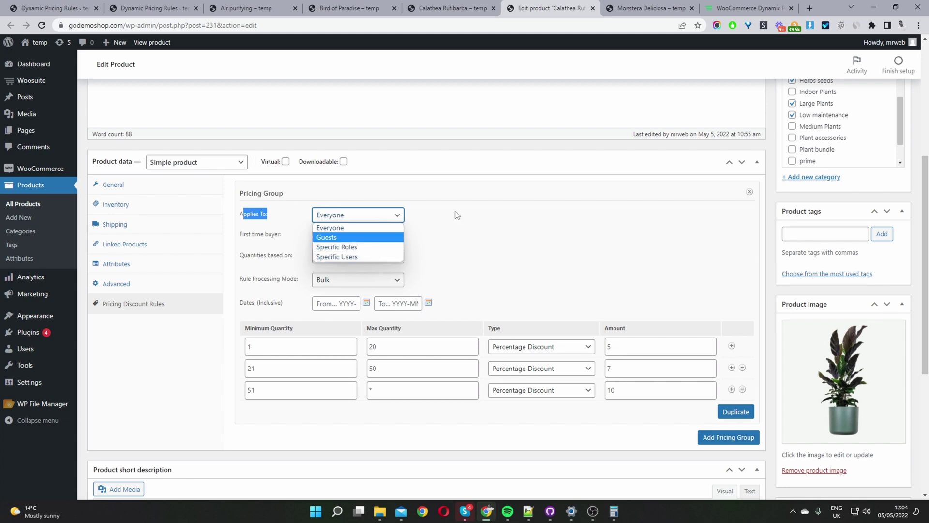
left_click(322, 228)
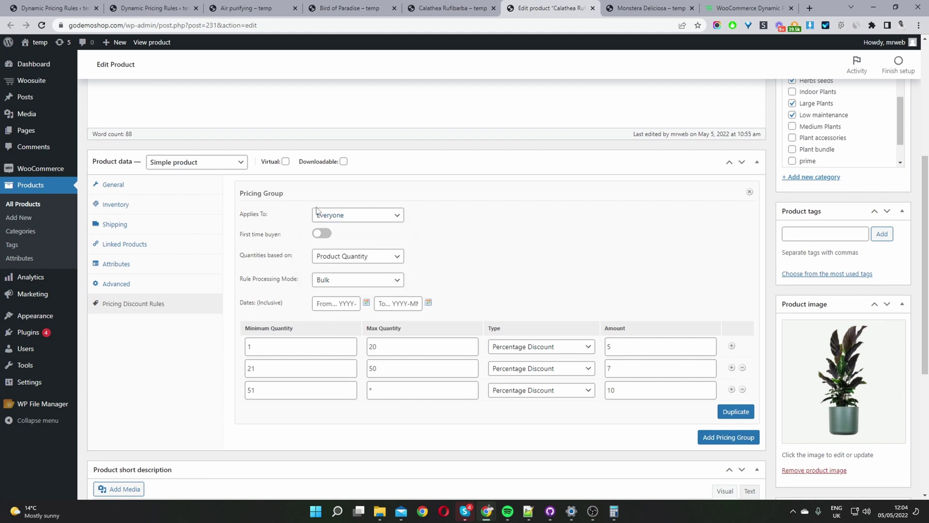
Leave the first time buyer restriction off and keep Bulk as the processing mode.
left_click(318, 234)
left_click(327, 233)
left_click(324, 285)
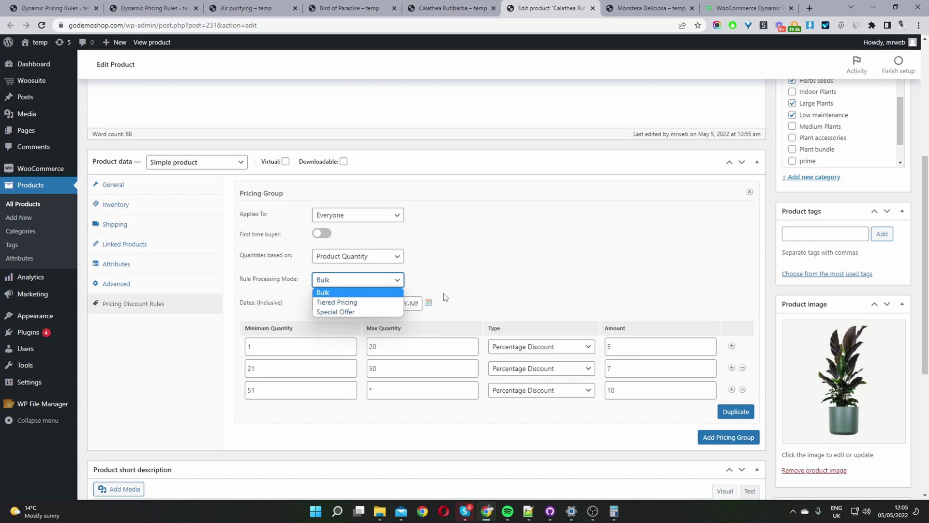
left_click(360, 293)
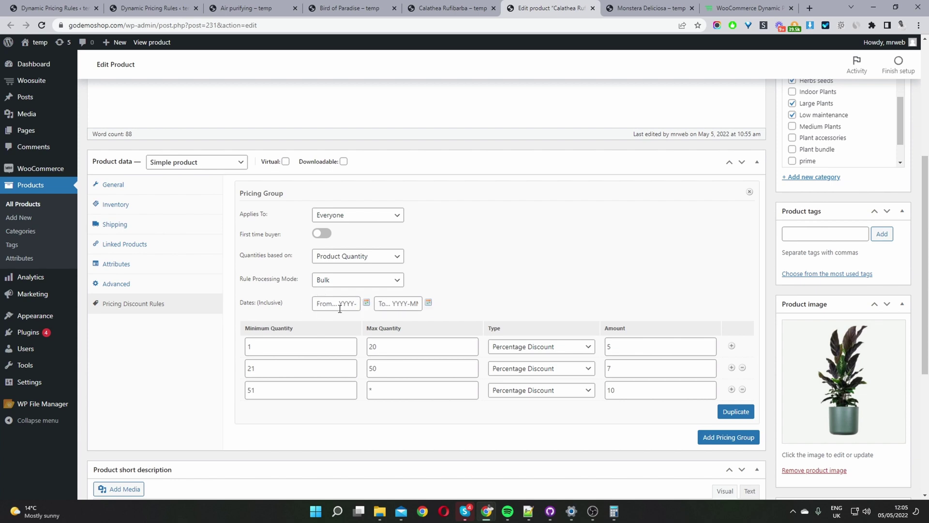
double_click(268, 341)
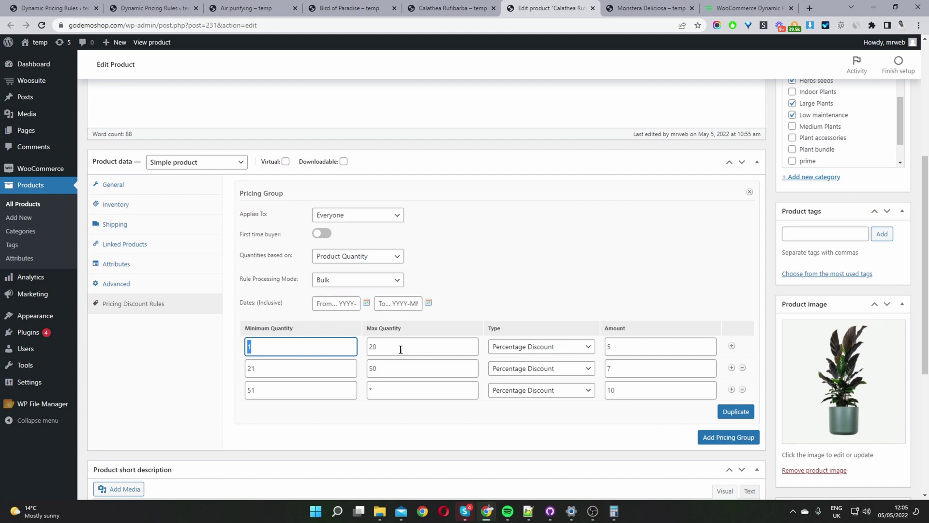
double_click(372, 346)
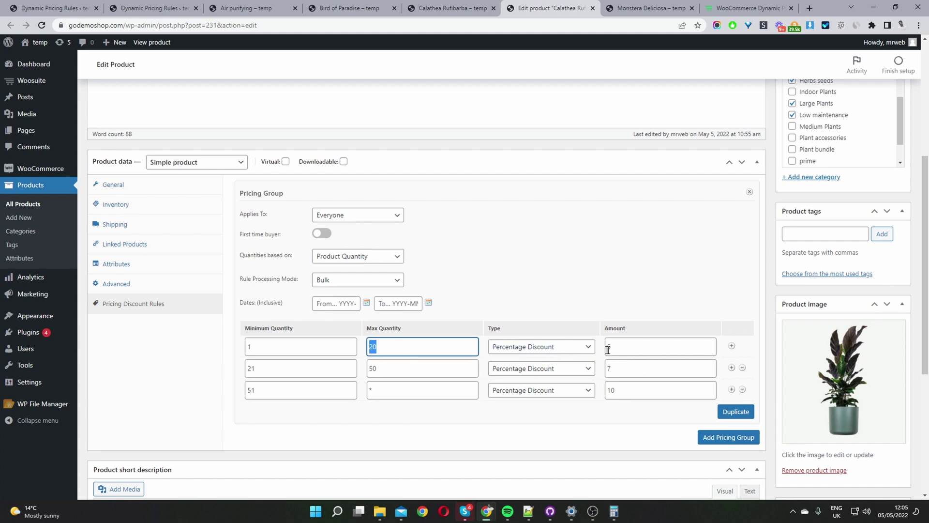
double_click(256, 371)
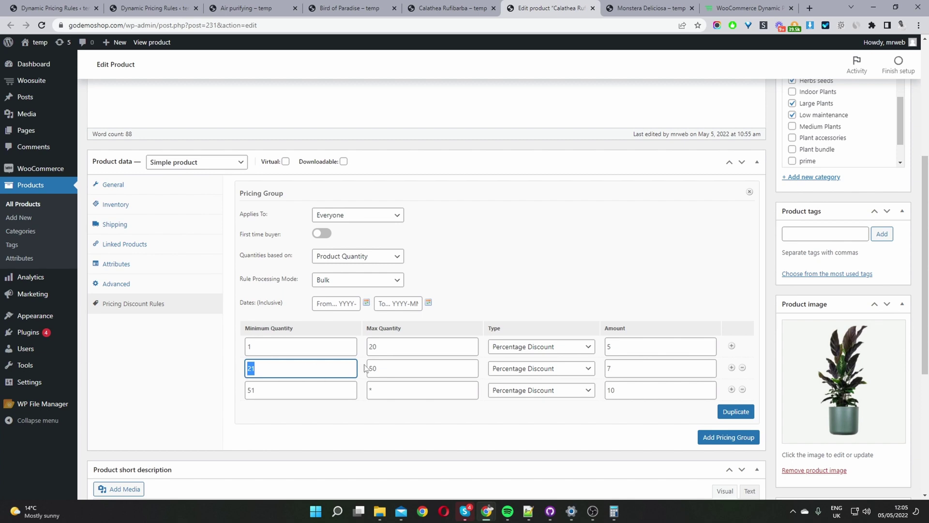
left_click(384, 369)
double_click(374, 369)
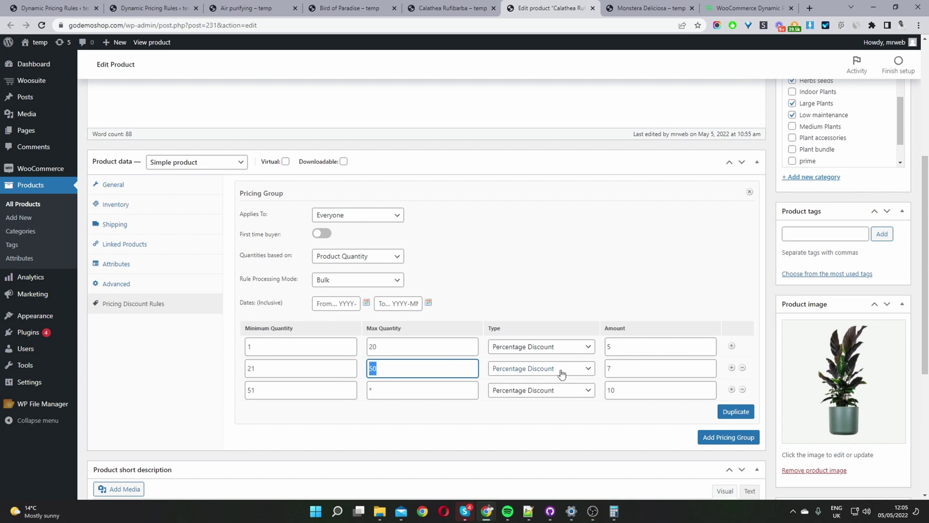
double_click(632, 370)
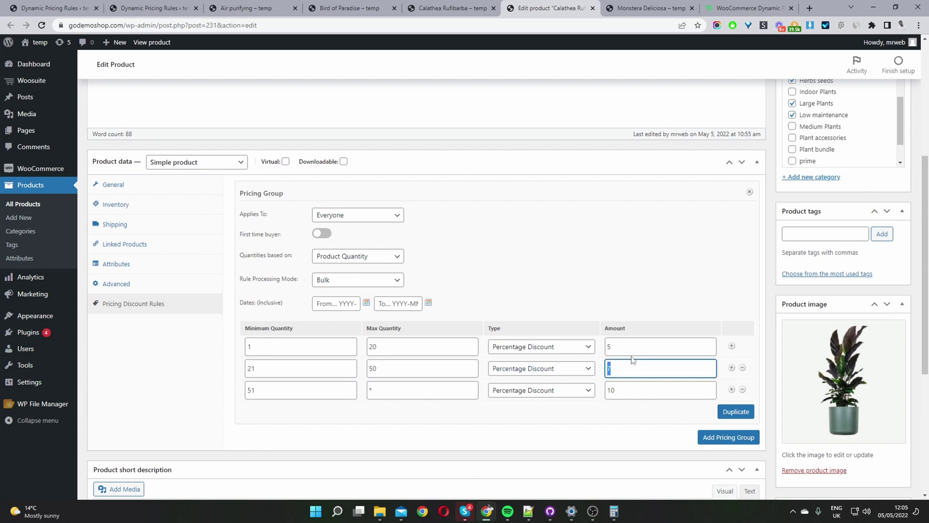
left_click(627, 344)
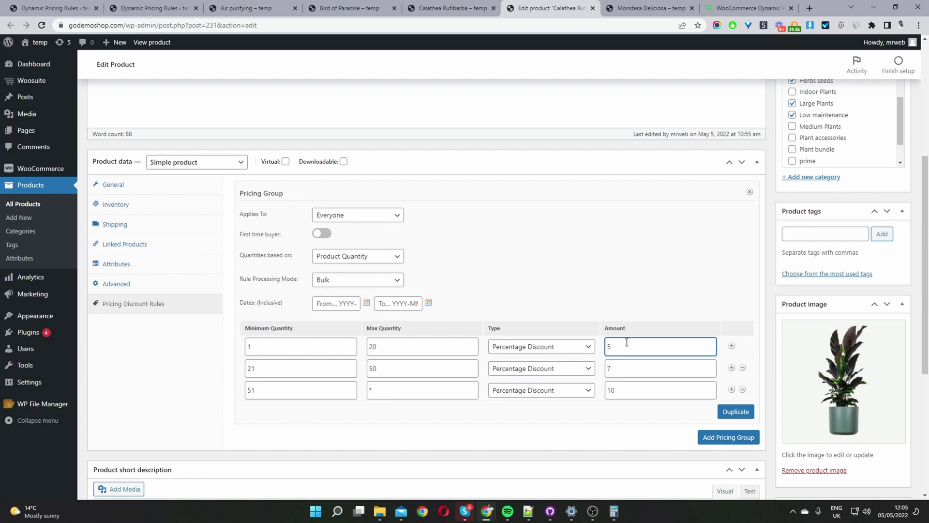
left_click(259, 389)
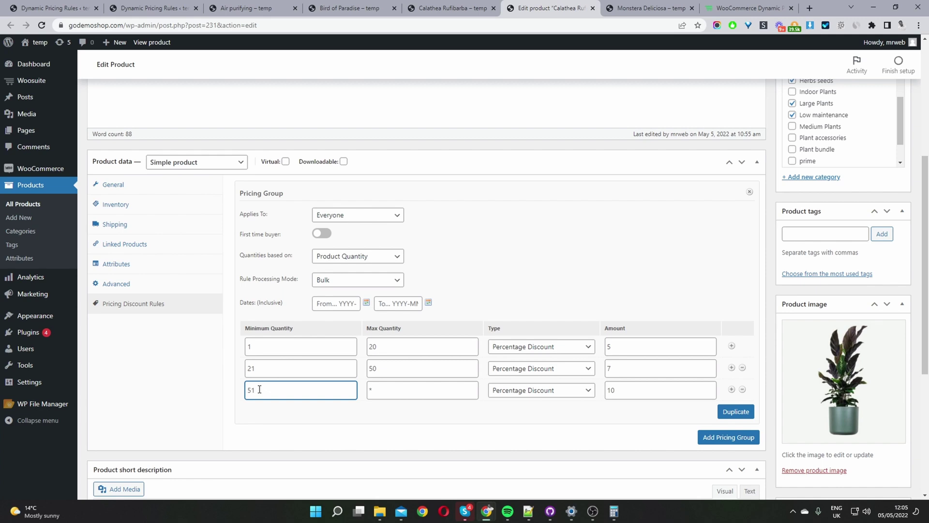
left_click_drag(260, 388, 247, 393)
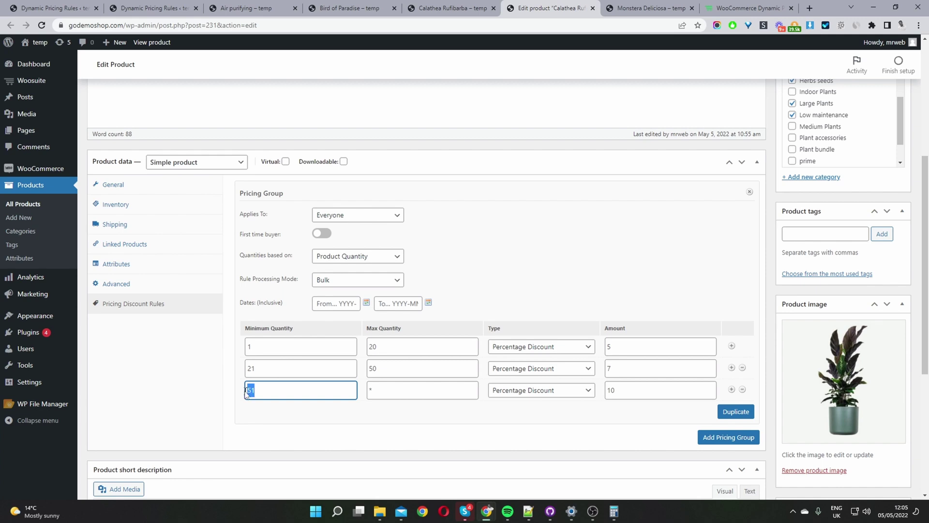
left_click(386, 392)
left_click_drag(371, 390, 368, 393)
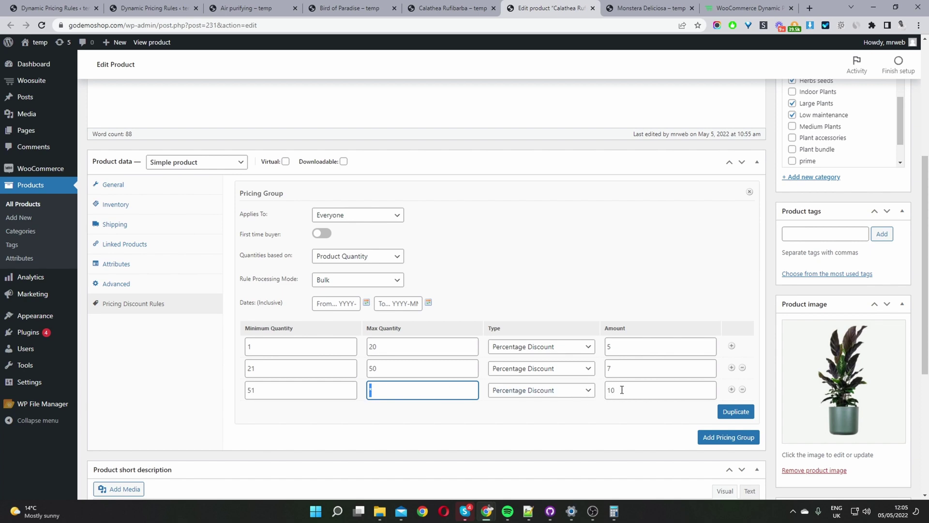
left_click(540, 348)
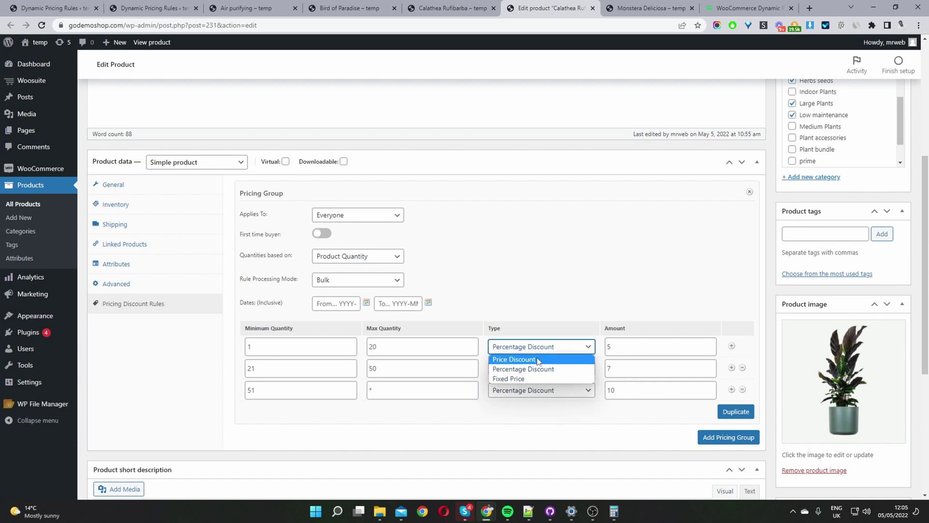
left_click(538, 360)
left_click(531, 349)
left_click(521, 382)
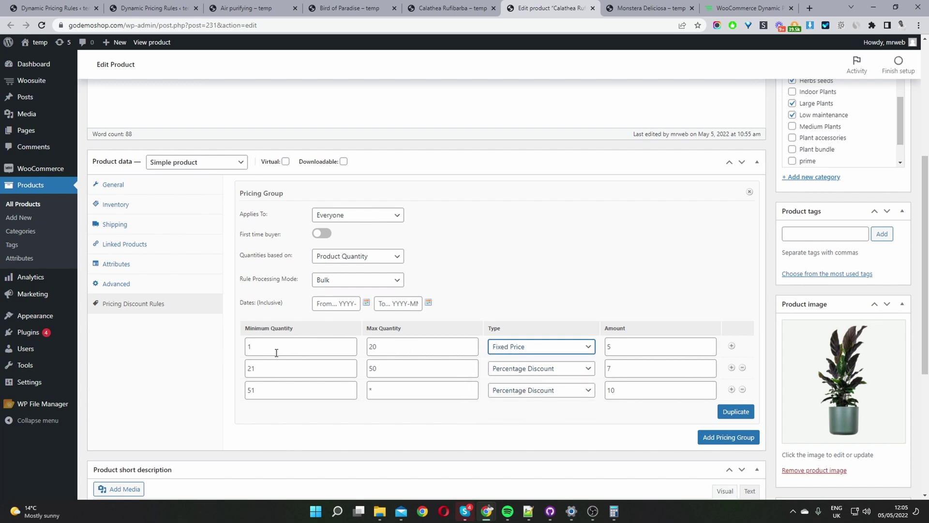
left_click_drag(626, 352, 602, 355)
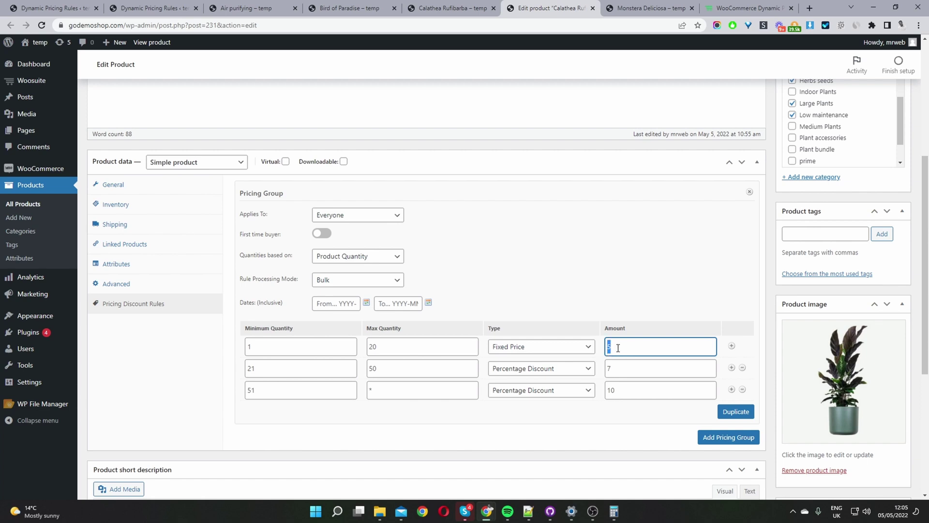
left_click(539, 346)
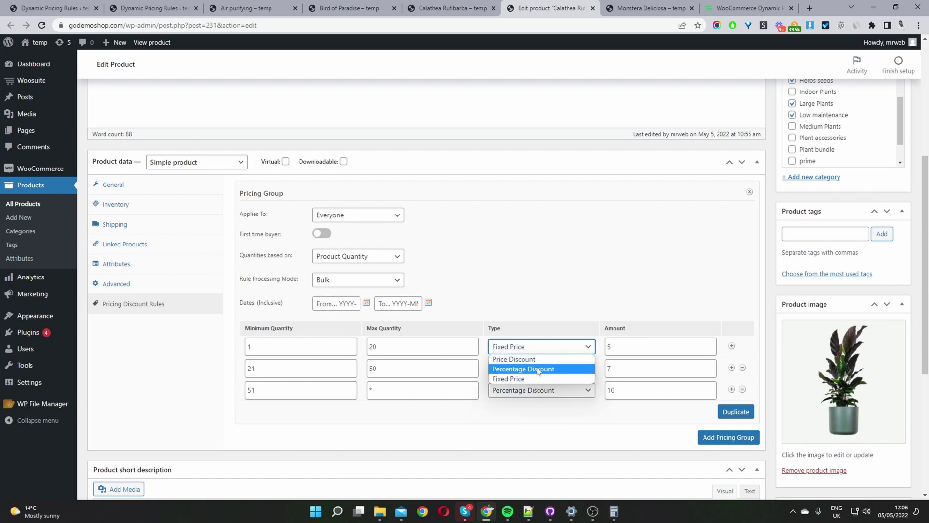
left_click(536, 368)
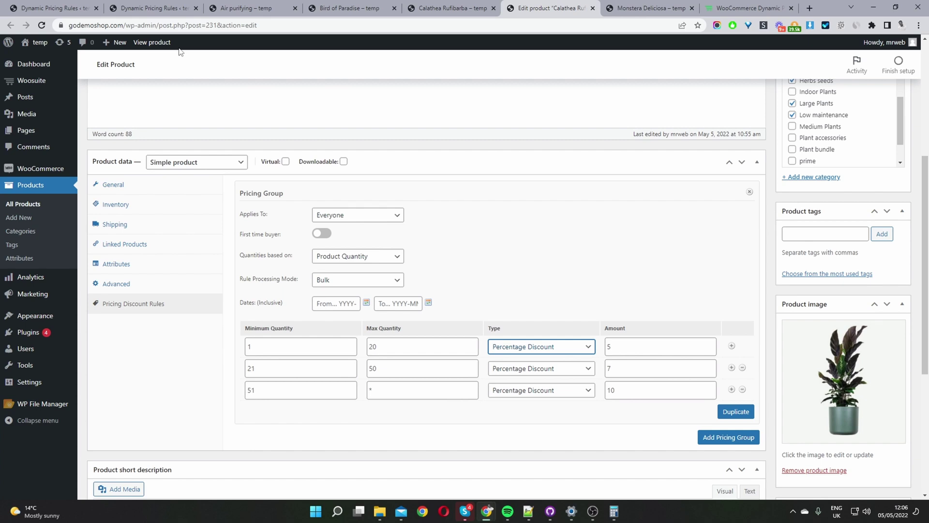
middle_click(163, 54)
left_click(576, 8)
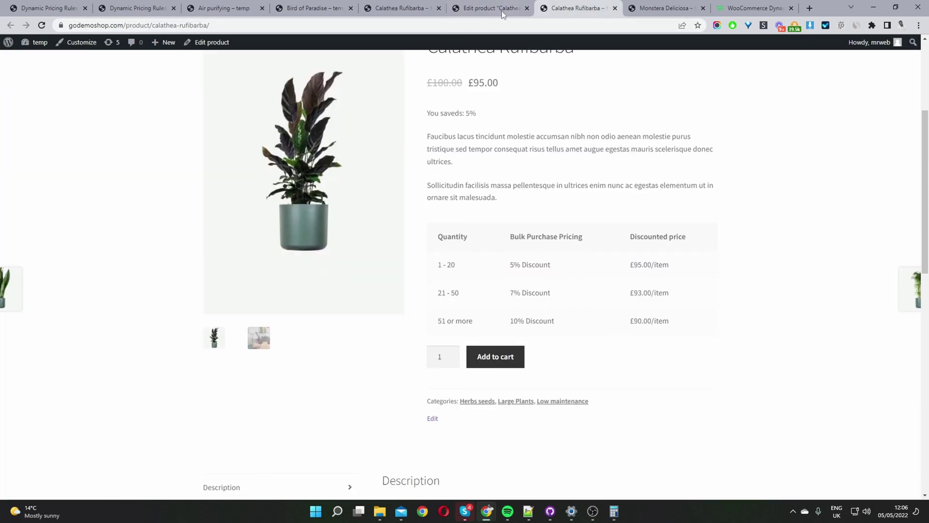
left_click(502, 9)
scroll(610, 310, "down", 1)
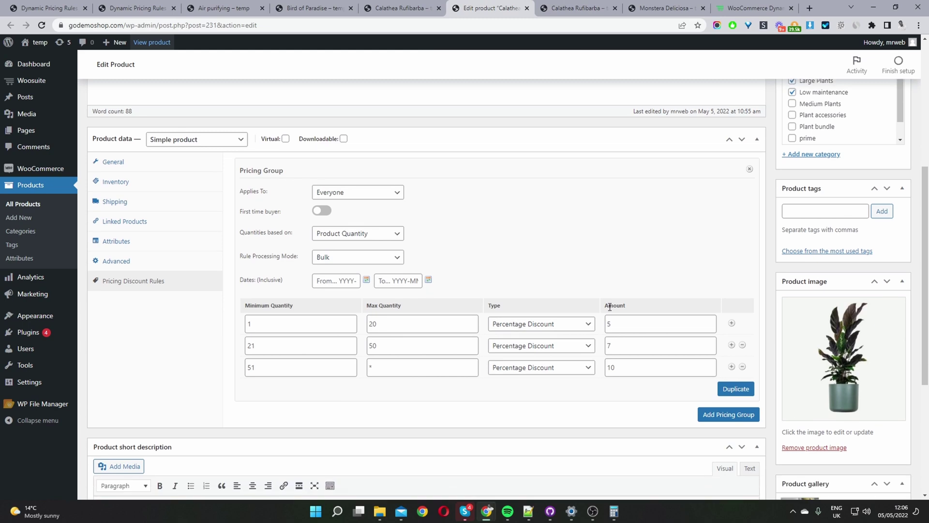
scroll(610, 306, "down", 1)
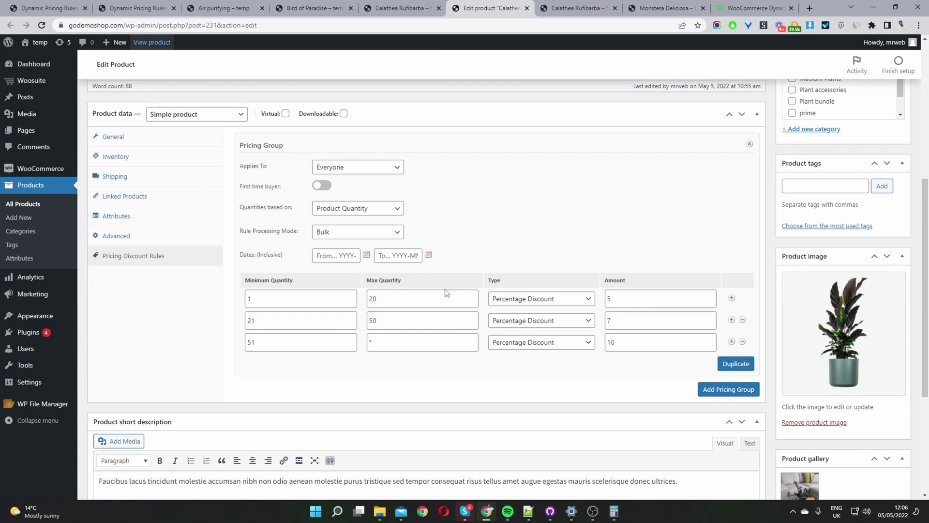
Add a second pricing group and trim its discount rows to three blank tiers.
left_click(733, 393)
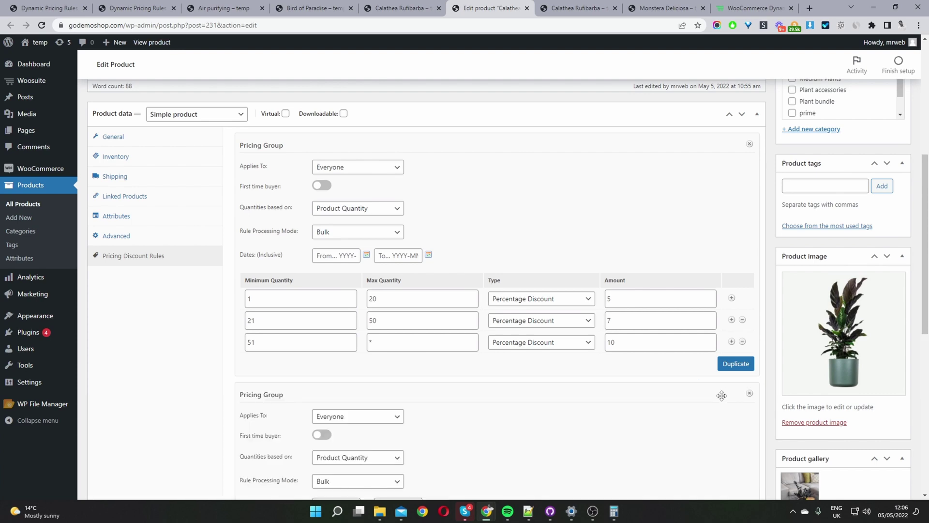
scroll(722, 395, "down", 3)
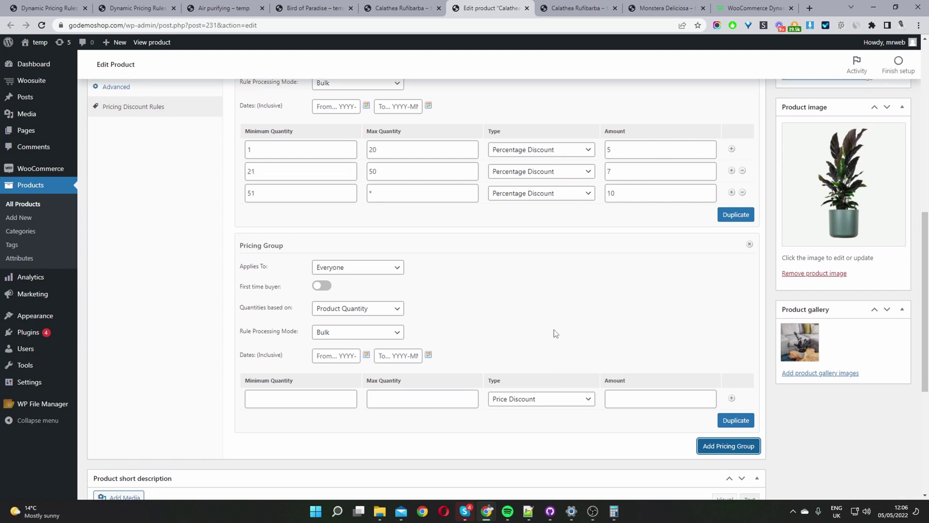
scroll(532, 324, "down", 1)
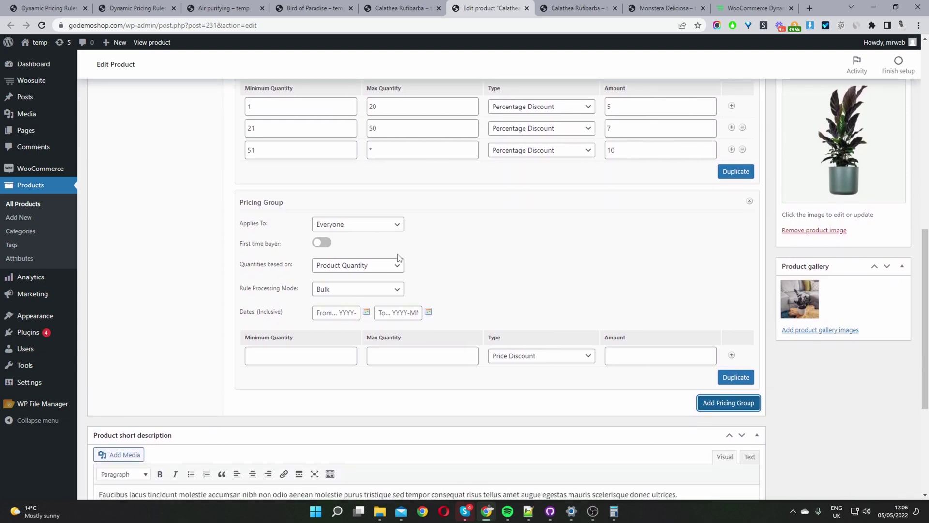
left_click(732, 356)
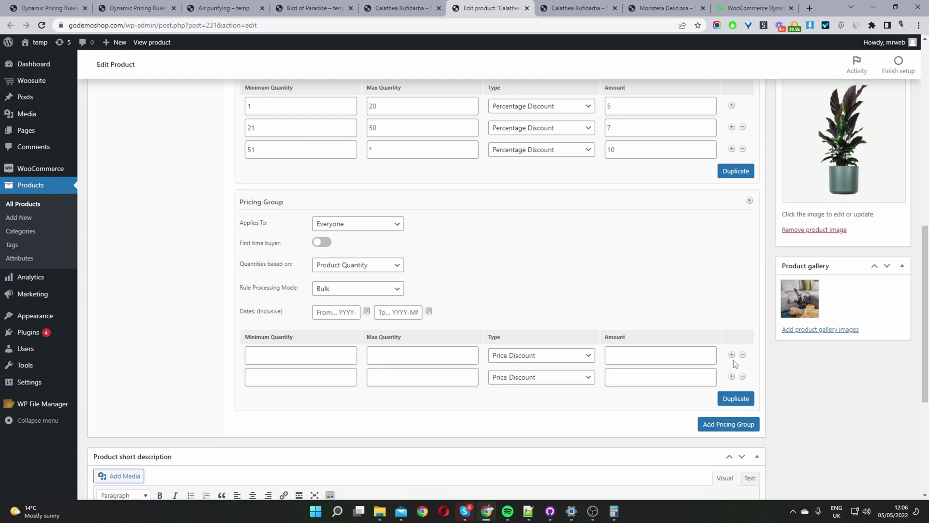
left_click(732, 378)
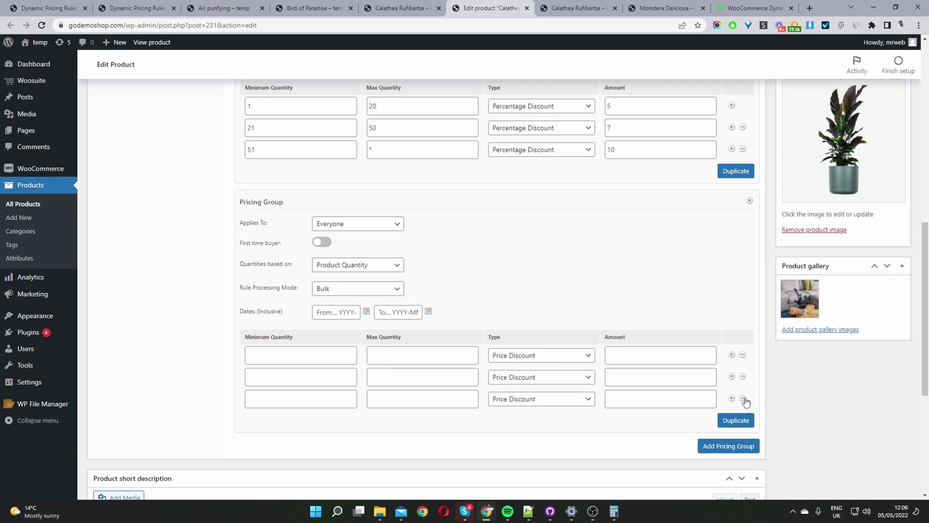
left_click(742, 398)
left_click(522, 83)
left_click(732, 378)
left_click(733, 378)
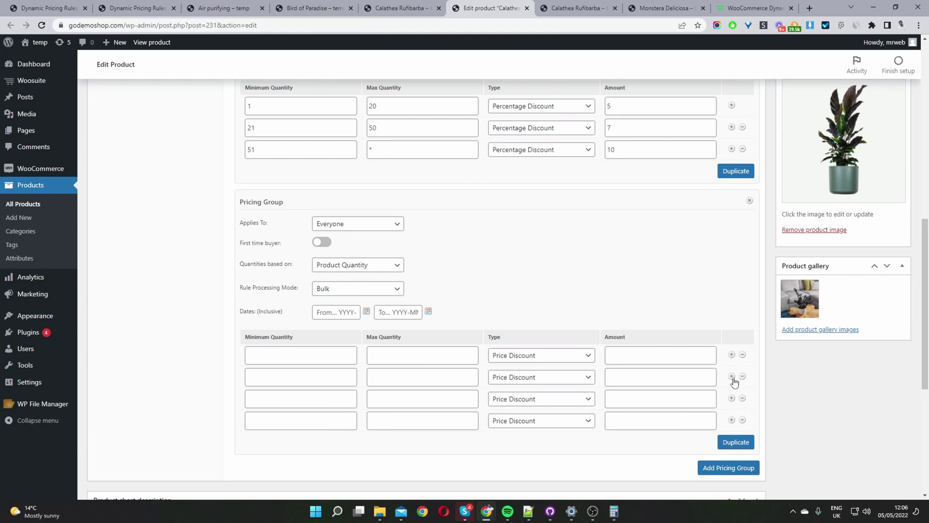
left_click(743, 420)
left_click(496, 83)
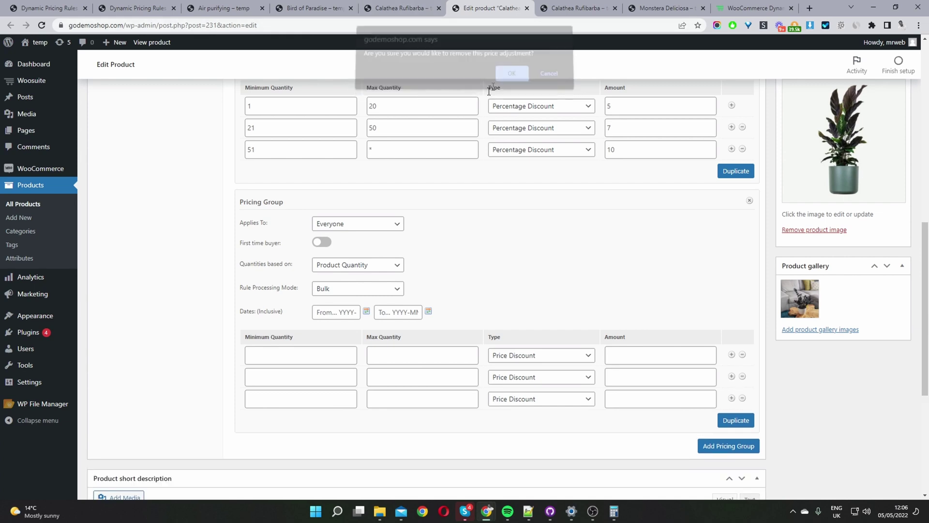
Set the second group's Applies To to Specific Roles with Wholesale Customer selected.
left_click(336, 223)
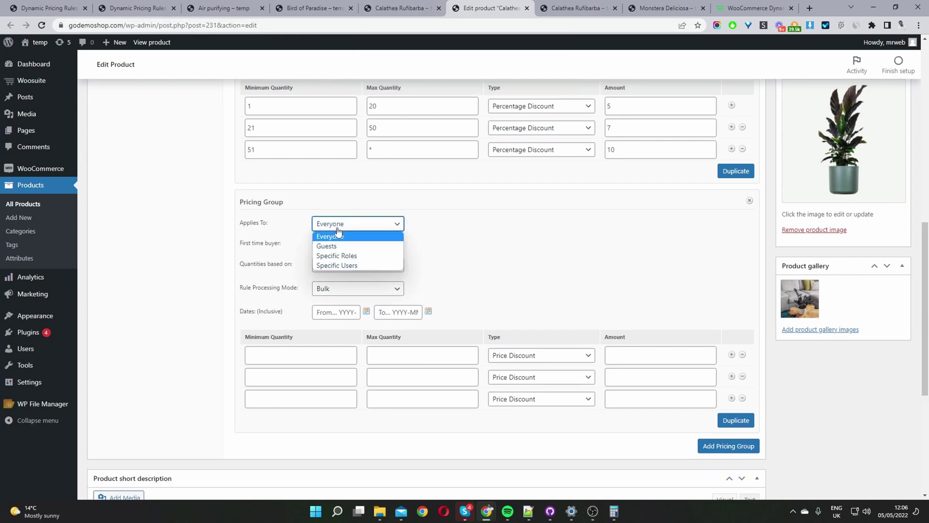
left_click(384, 256)
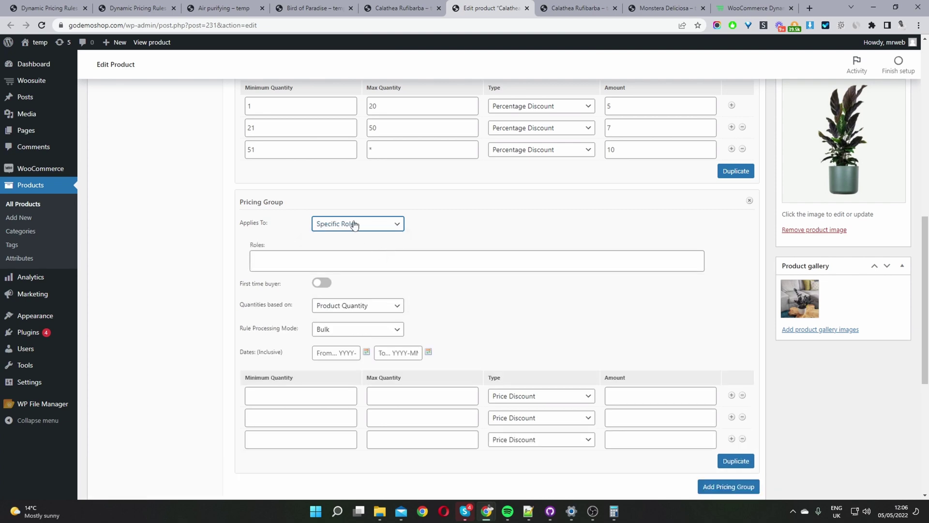
left_click(352, 260)
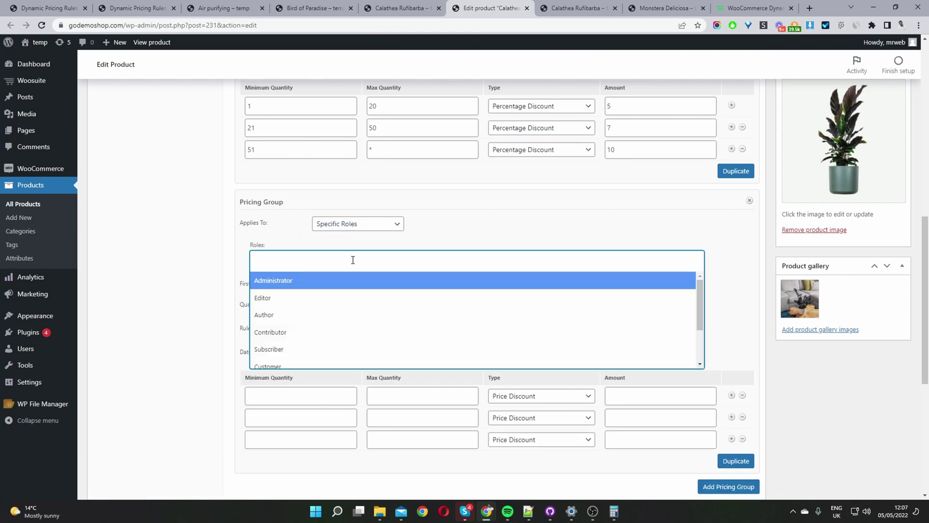
scroll(304, 344, "down", 2)
left_click(305, 344)
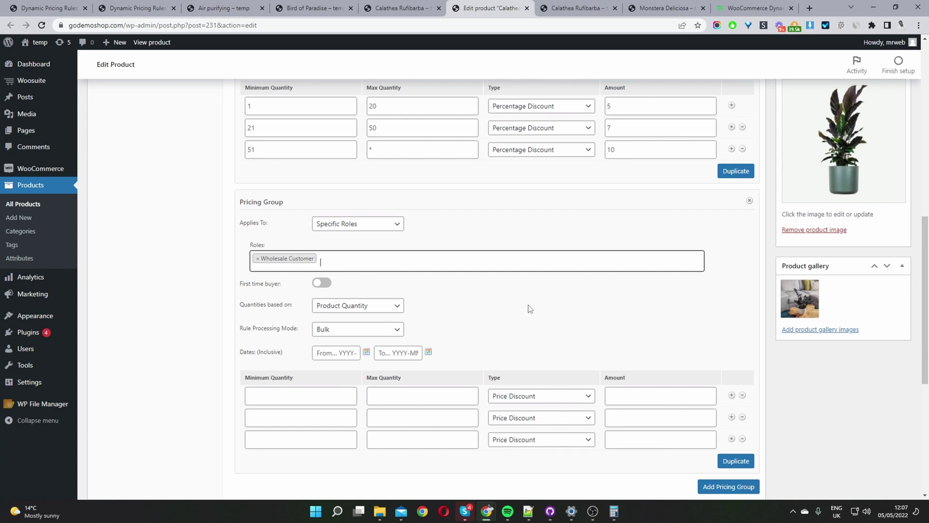
Delete the wholesale pricing group and return to the Dynamic Pricing Rules settings.
left_click(750, 200)
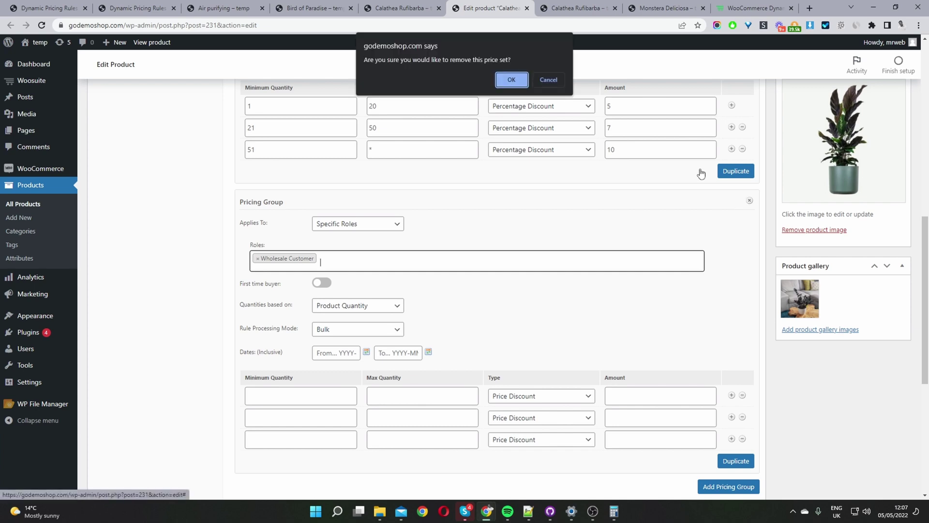
left_click(512, 79)
scroll(624, 339, "up", 5)
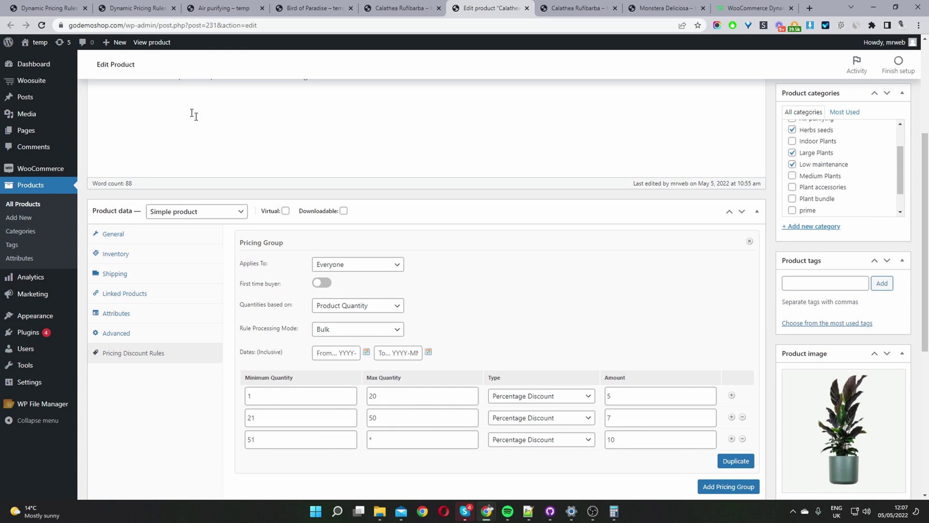
left_click(128, 8)
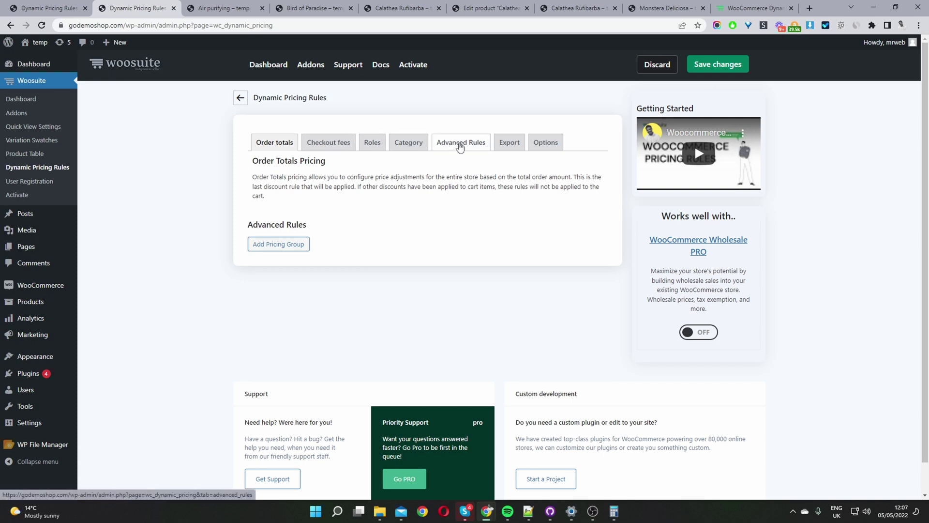
Under Advanced Rules, replace 'Tiered' with 'Quanity' in the Air purifying rule's admin title.
left_click(460, 144)
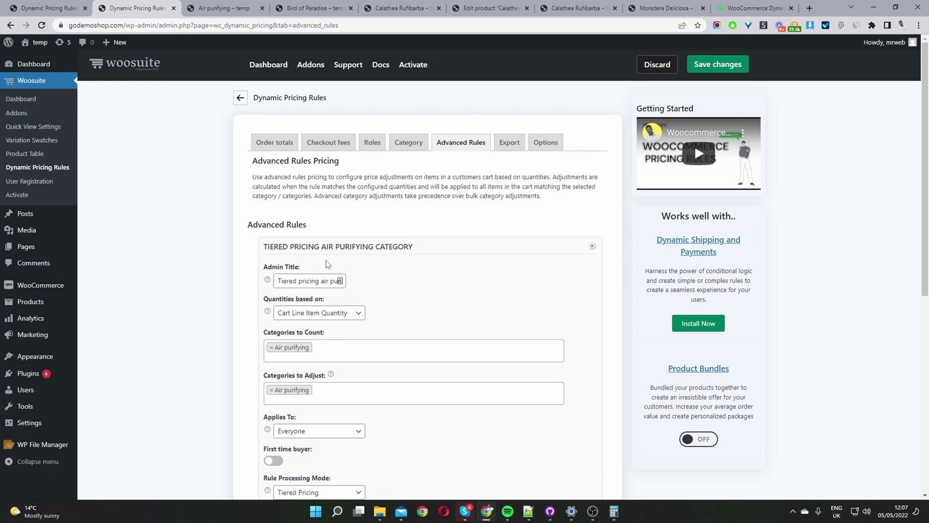
double_click(293, 280)
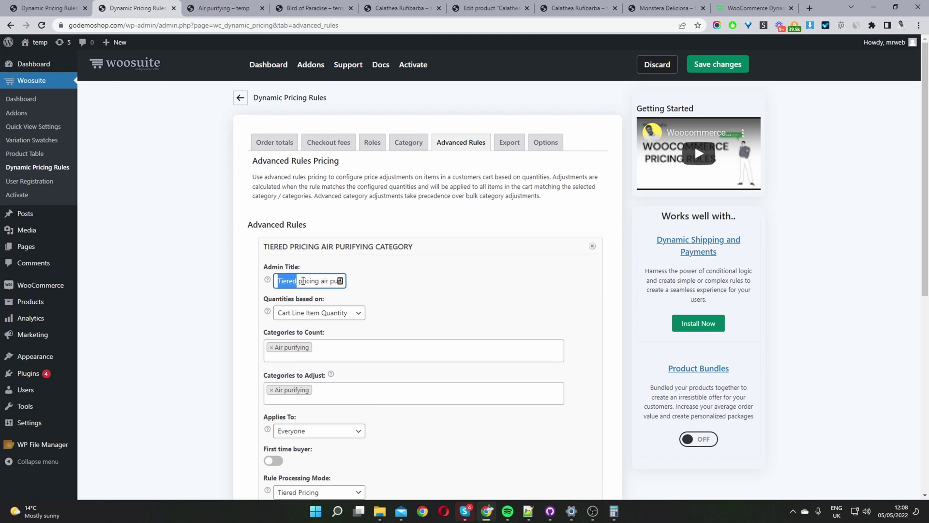
type("Quanity")
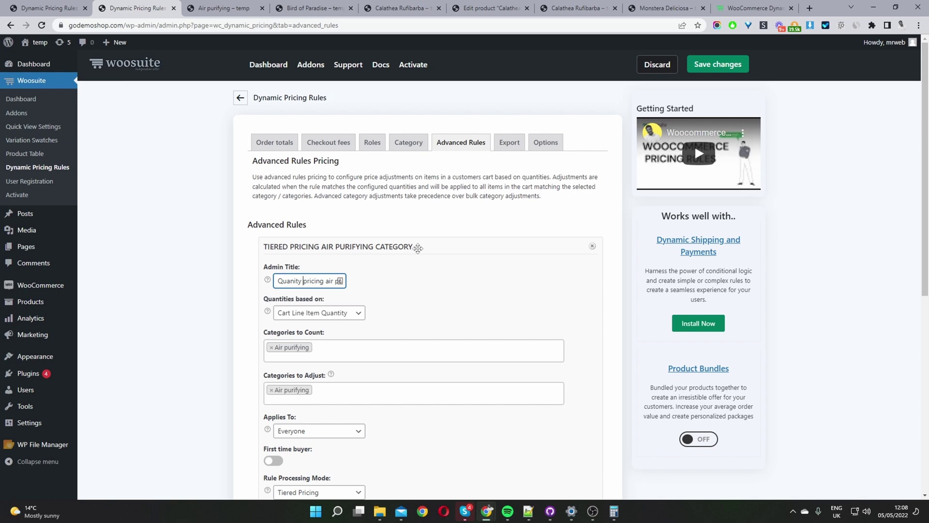
scroll(415, 285, "down", 2)
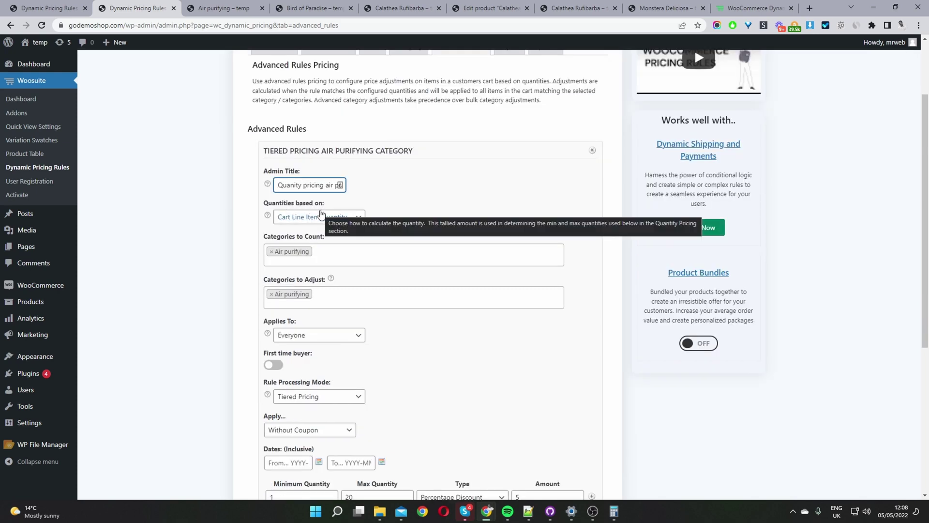
left_click(321, 219)
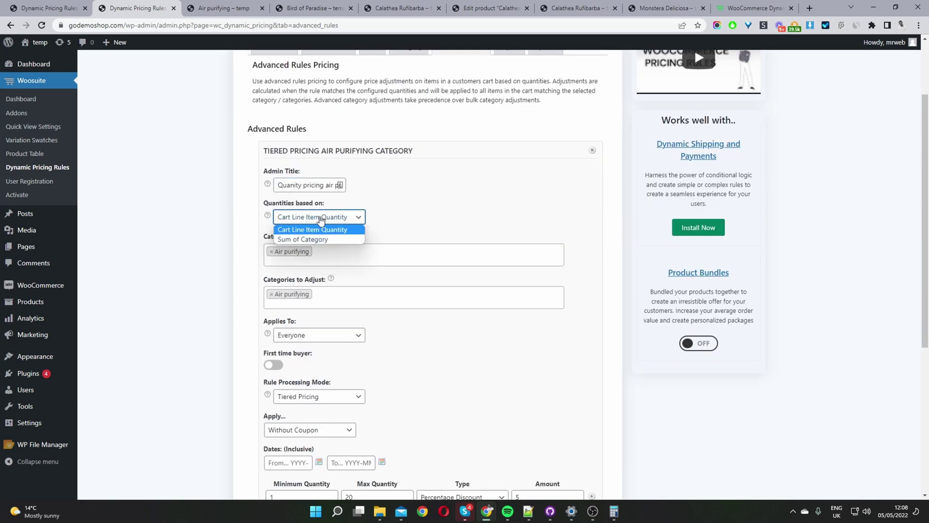
left_click(359, 222)
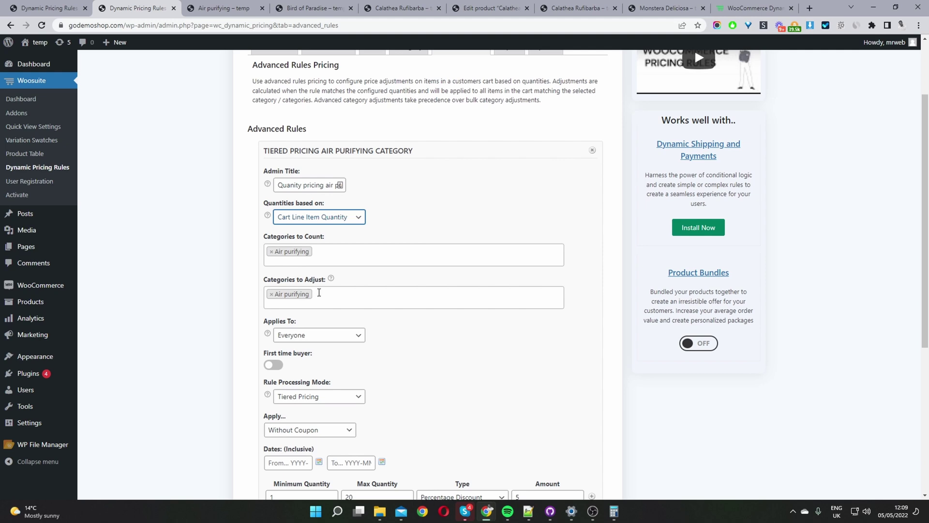
left_click(322, 297)
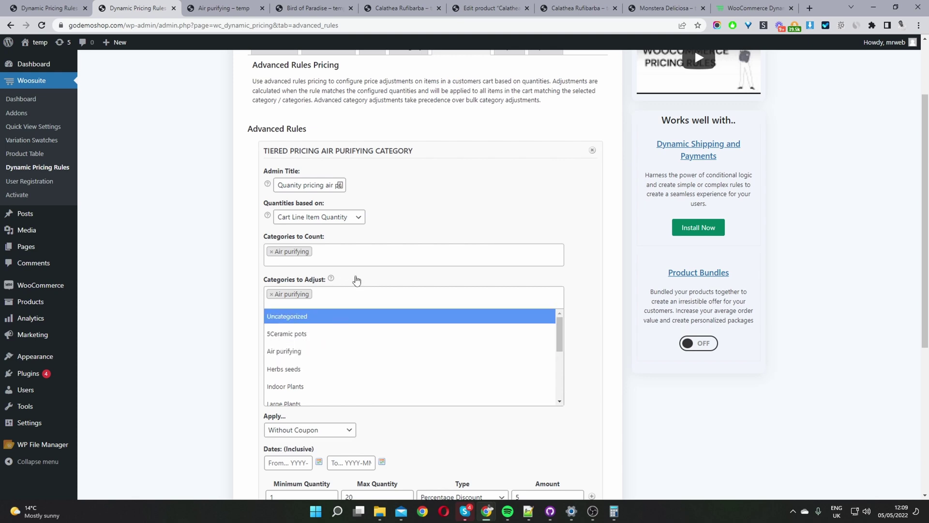
left_click(262, 277)
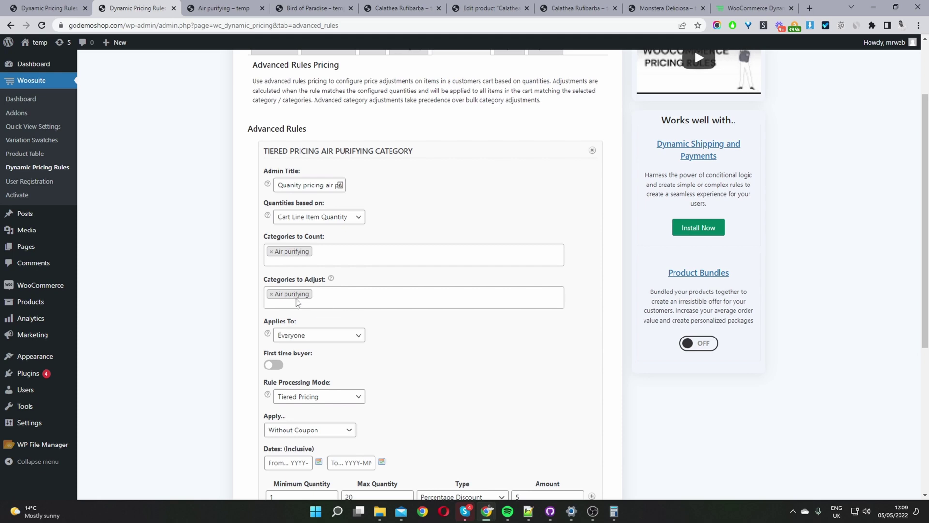
scroll(298, 302, "down", 1)
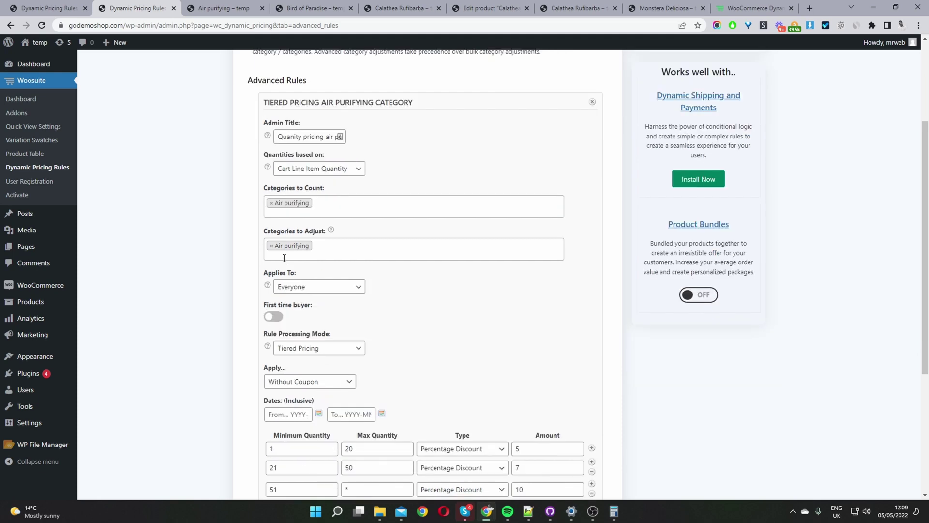
Set the Air purifying rule's processing mode to Bulk.
left_click(294, 287)
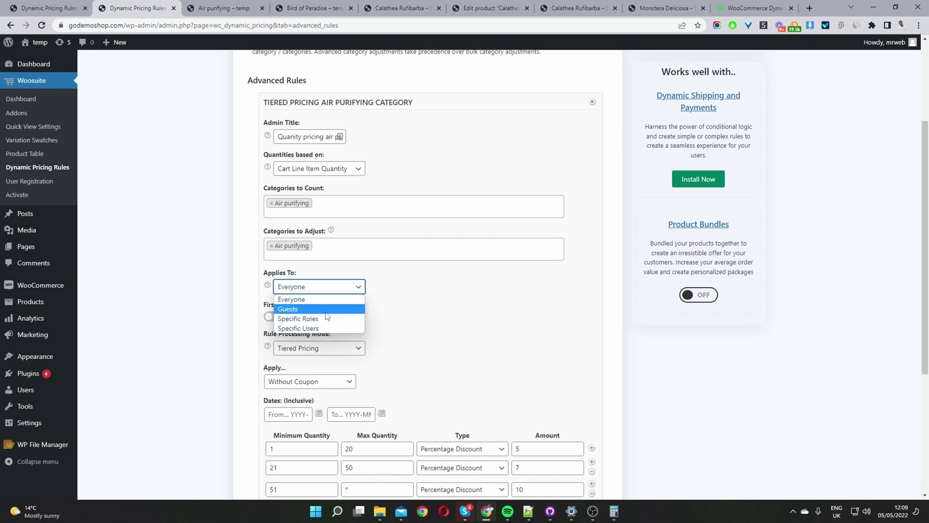
scroll(401, 306, "down", 2)
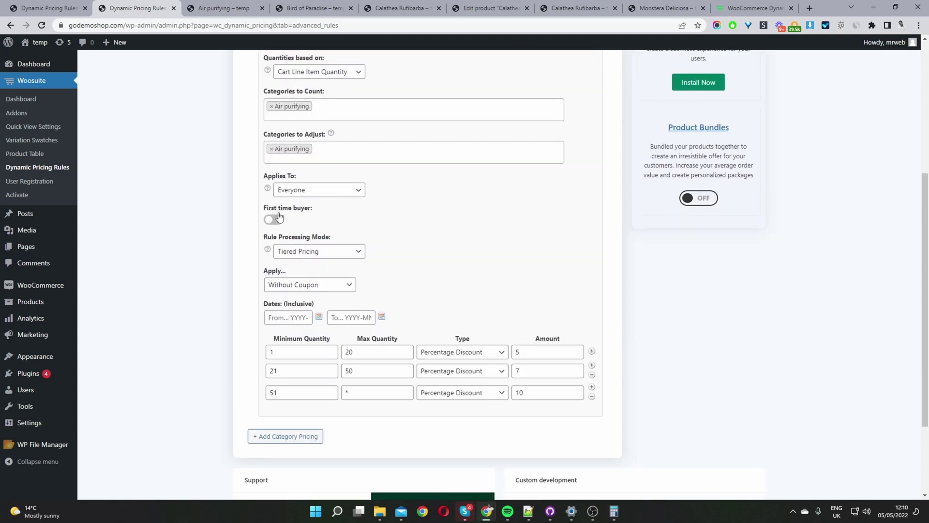
left_click(319, 248)
left_click(291, 264)
left_click(312, 252)
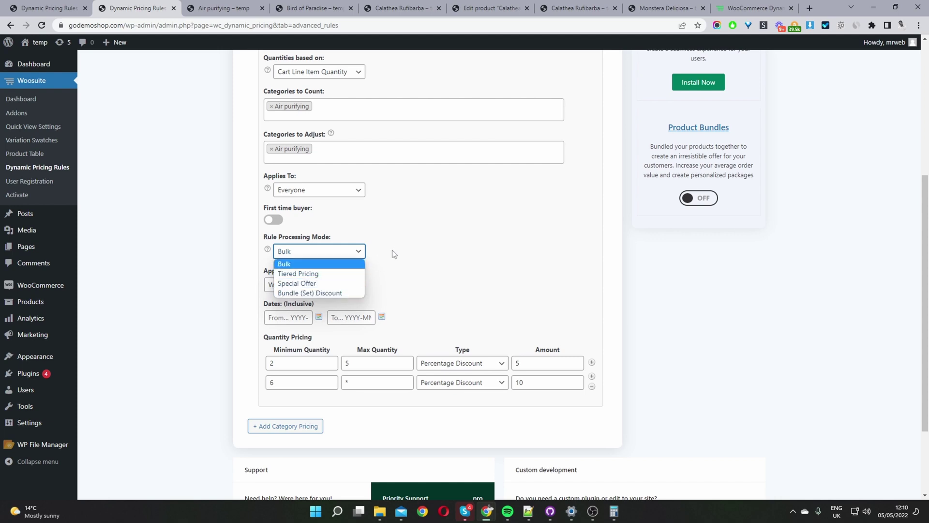
left_click(407, 244)
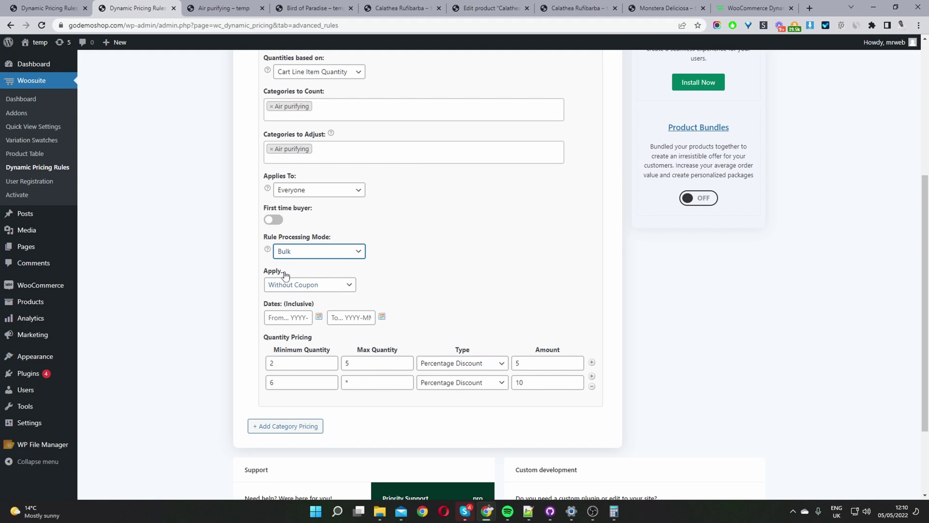
Try With Coupon, then set the rule back to Without Coupon.
left_click(330, 287)
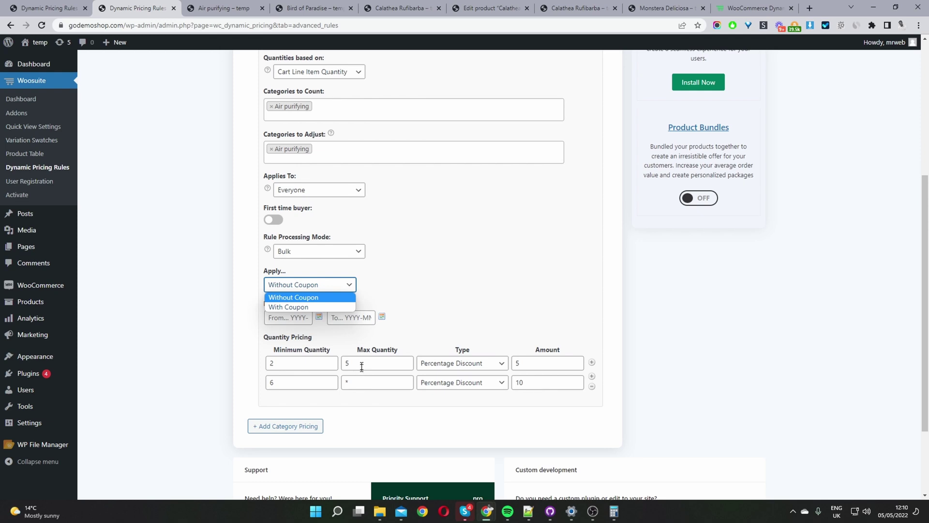
left_click(320, 307)
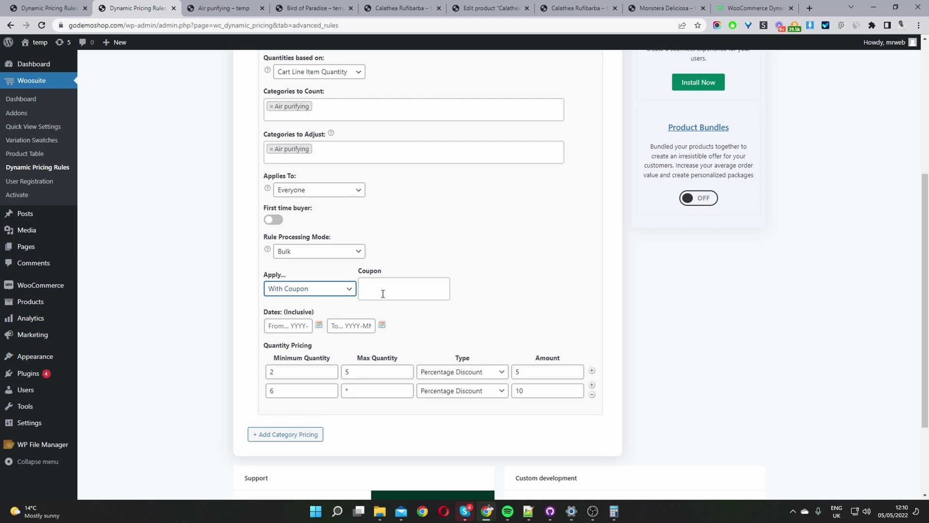
left_click(346, 291)
left_click(320, 302)
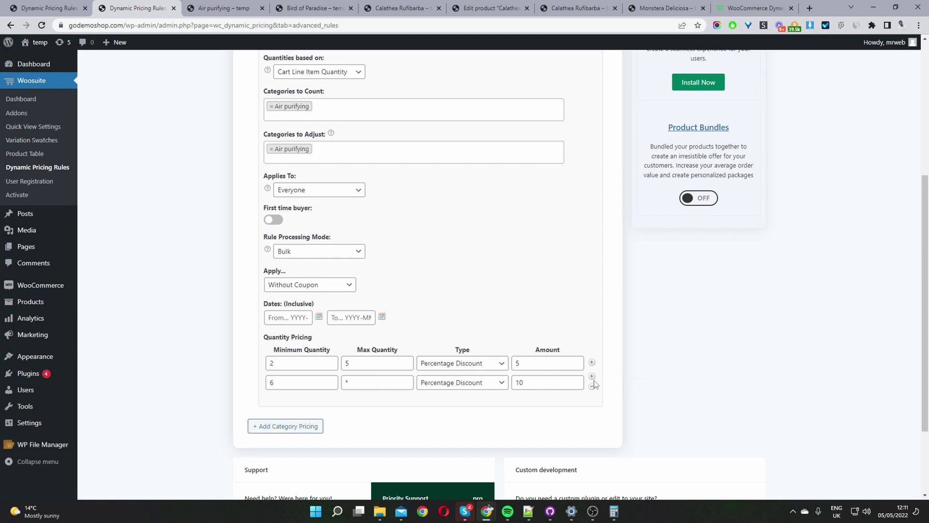
Add a third quantity pricing row and set the first tier's range to 1–10.
left_click(591, 377)
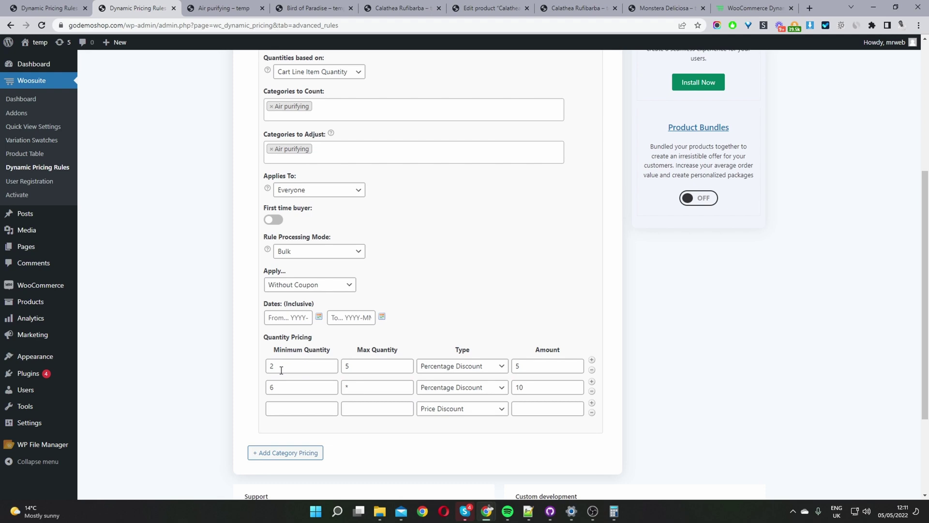
left_click_drag(281, 367, 224, 362)
type("1")
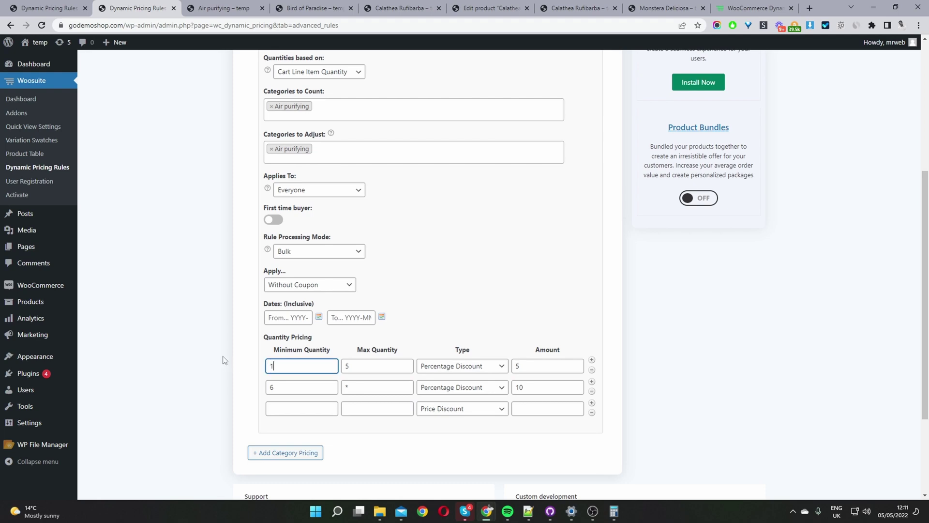
double_click(358, 369)
type("10")
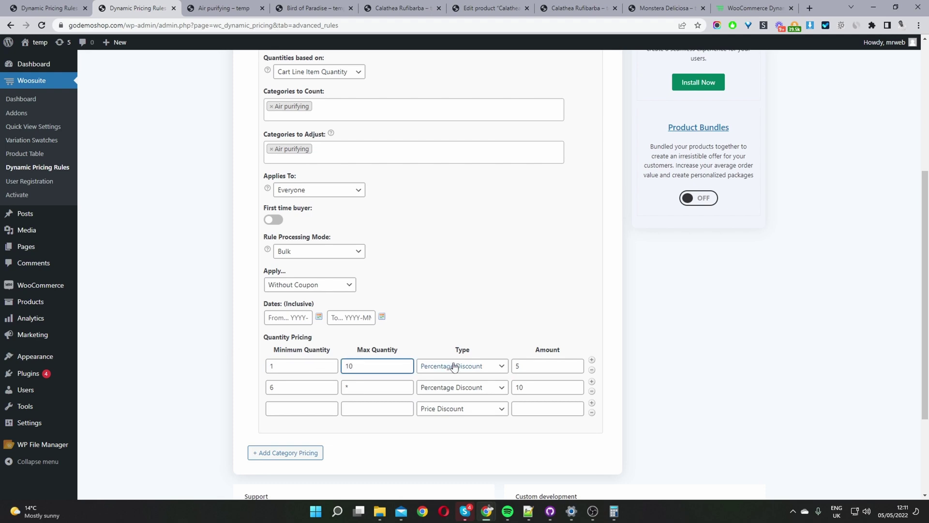
Change the second tier to quantities 11–20 with a 7 discount.
double_click(296, 387)
type("11")
left_click(345, 384)
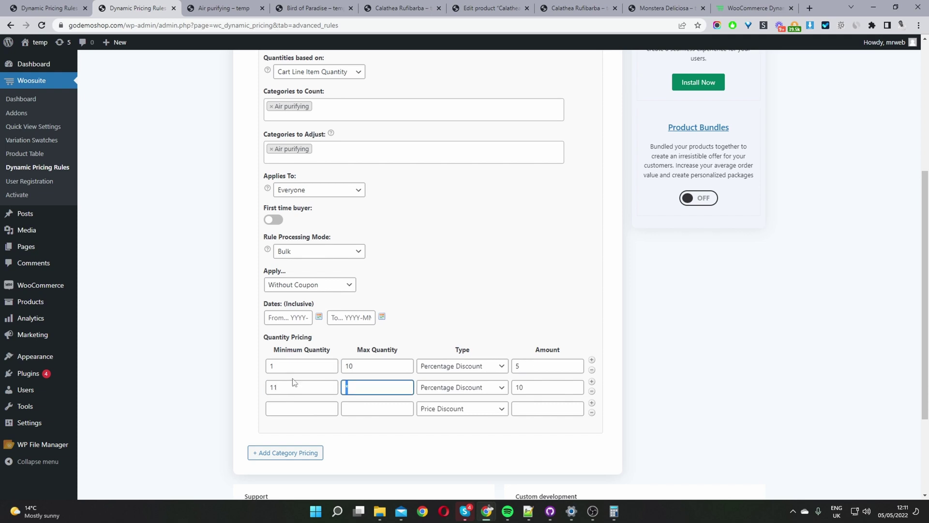
type("20")
double_click(531, 383)
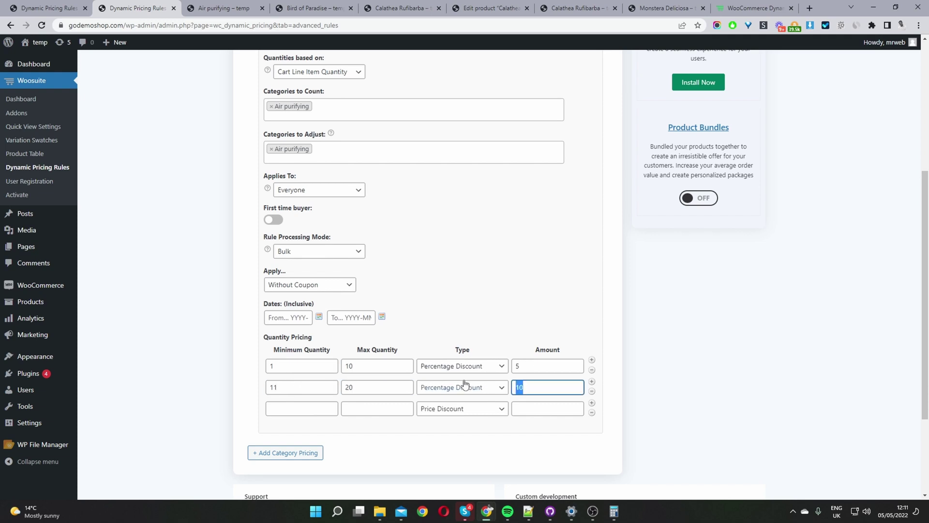
type("7")
Set the third tier to 21–* as a Percentage Discount of 10.
left_click(312, 413)
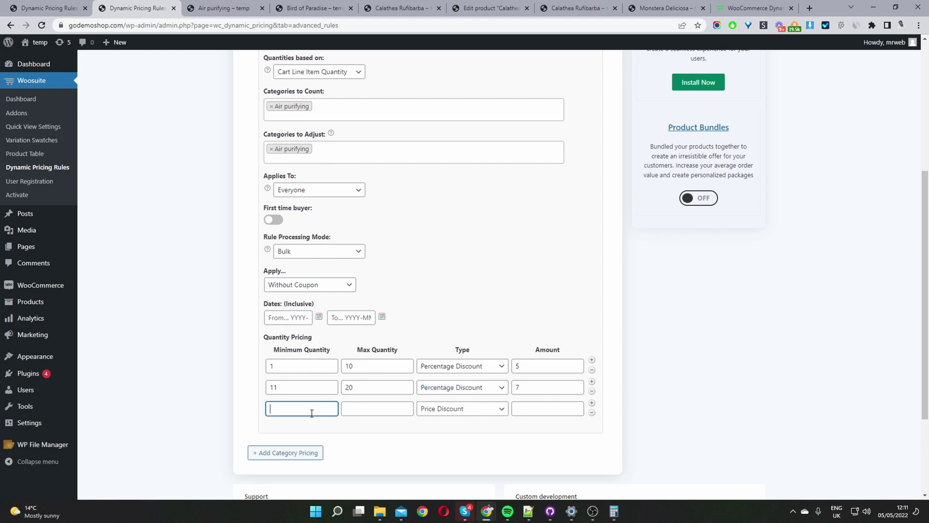
type("21")
left_click(351, 409)
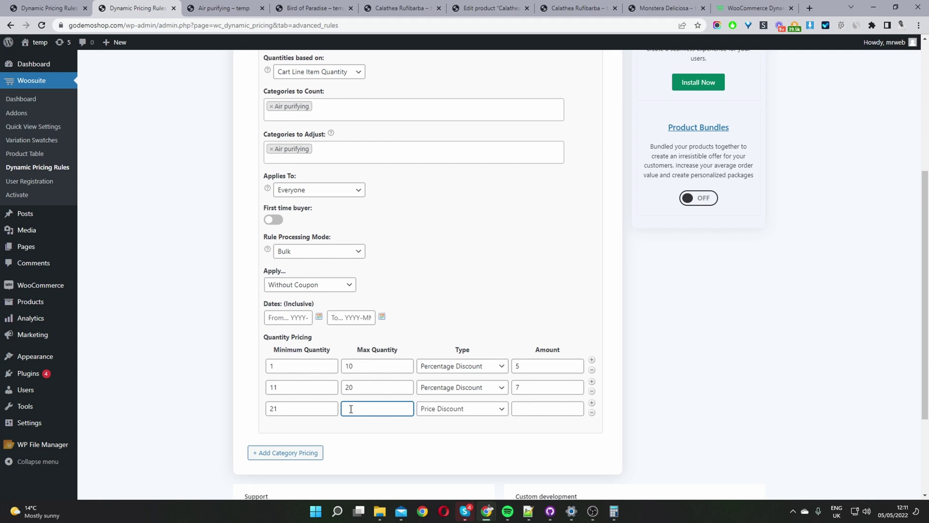
type("*")
left_click(468, 411)
left_click(467, 429)
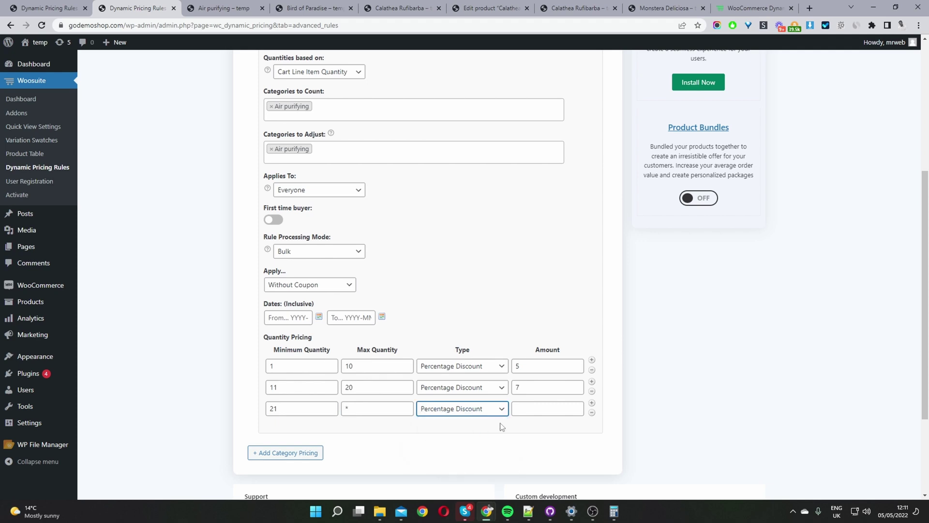
left_click(530, 408)
type("1")
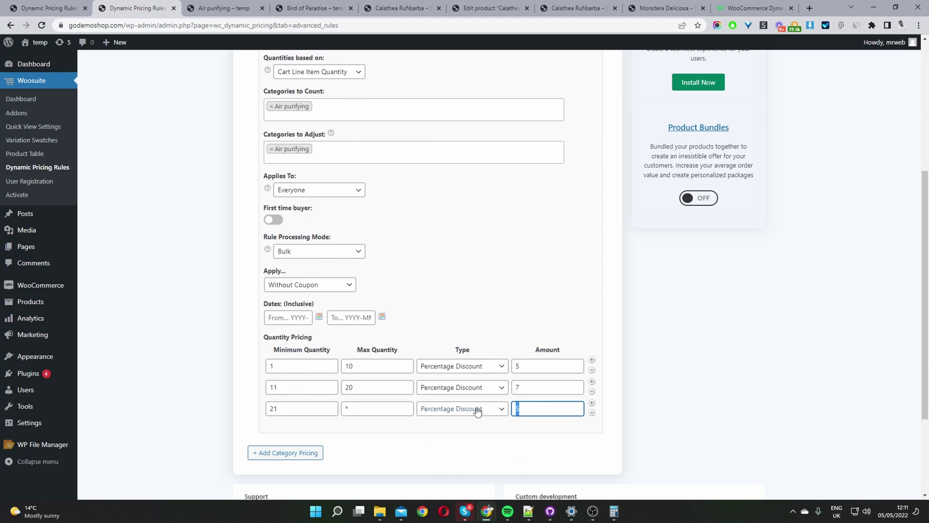
type("0")
scroll(478, 417, "up", 5)
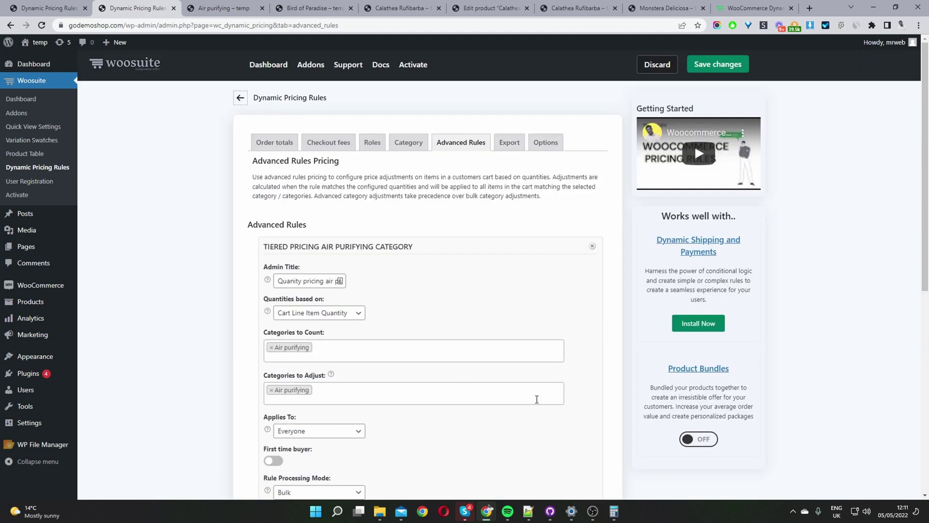